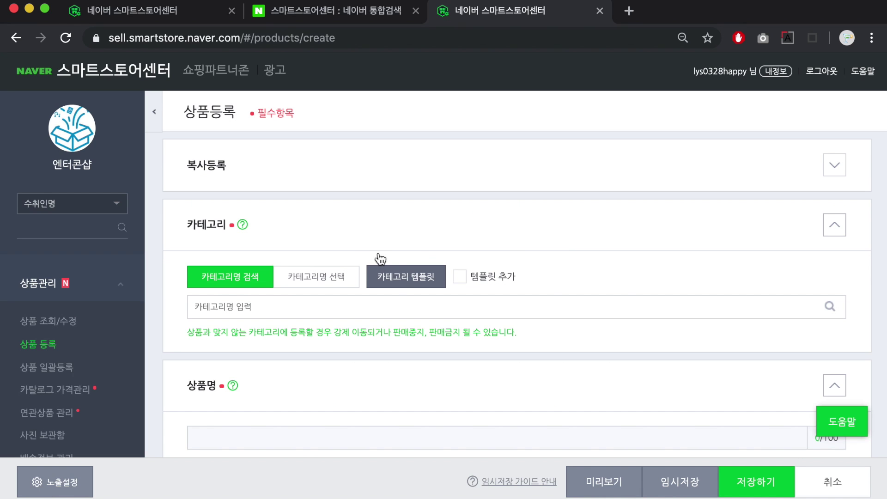
# Examine the sections of the product registration form, from category down to the exposure channel settings
pyautogui.scroll(-3, 591, 287)
pyautogui.scroll(4, 592, 287)
pyautogui.scroll(-5, 475, 200)
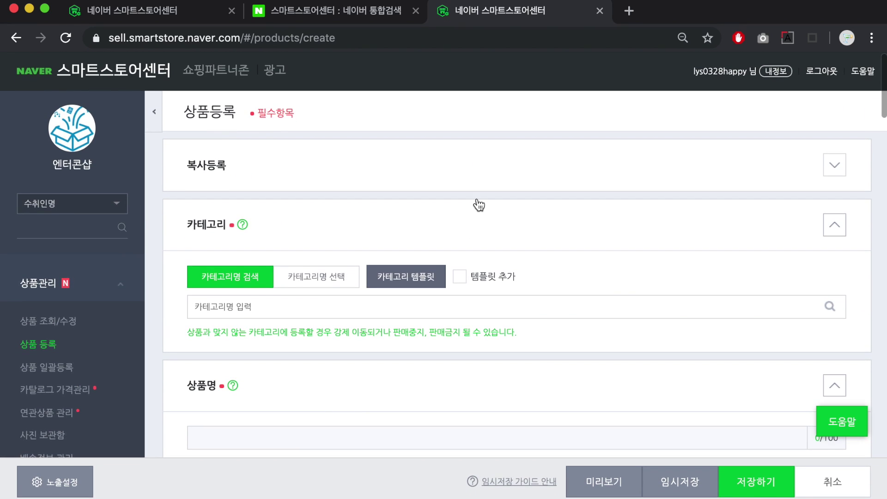
pyautogui.scroll(-10, 157, 237)
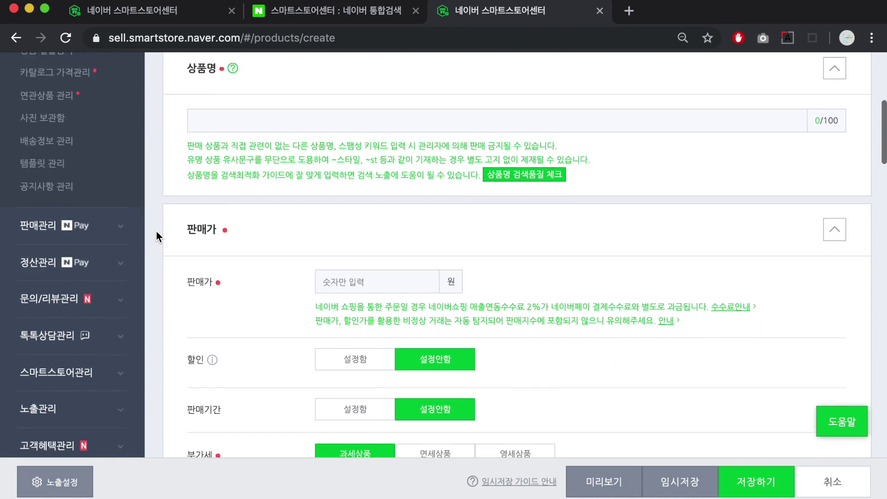
pyautogui.scroll(-14, 157, 232)
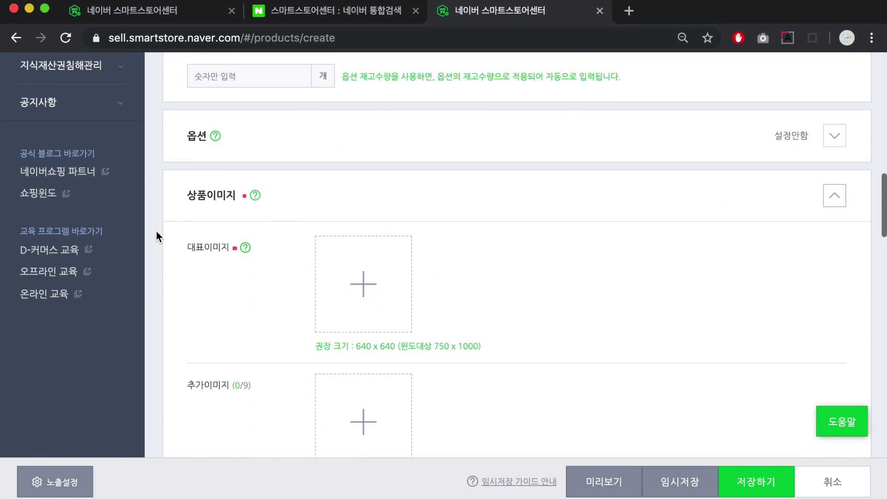
pyautogui.scroll(-6, 157, 232)
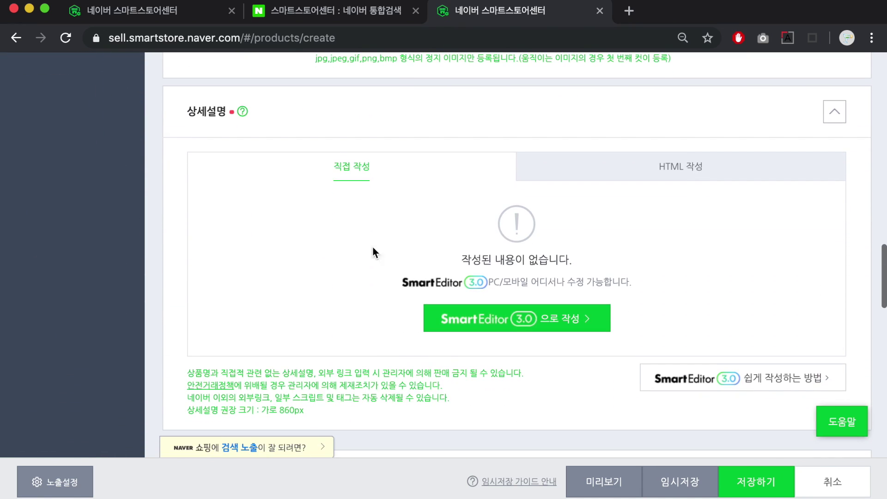
pyautogui.scroll(-4, 240, 227)
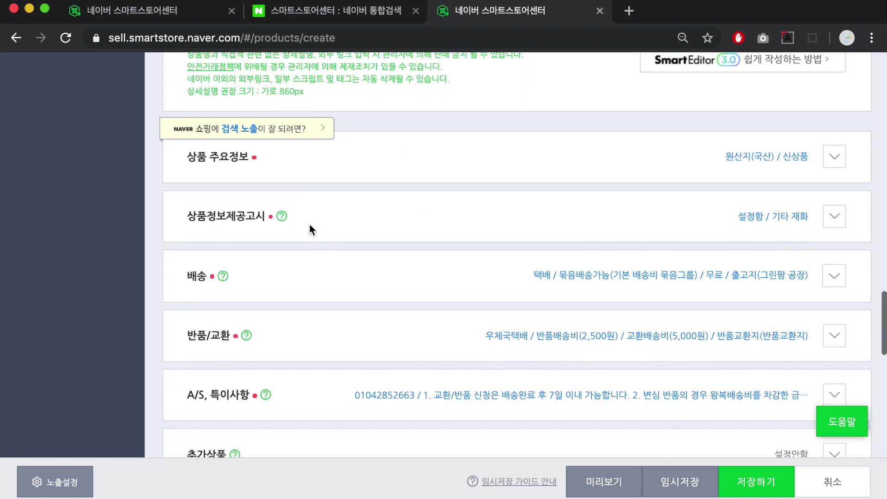
pyautogui.scroll(-3, 230, 256)
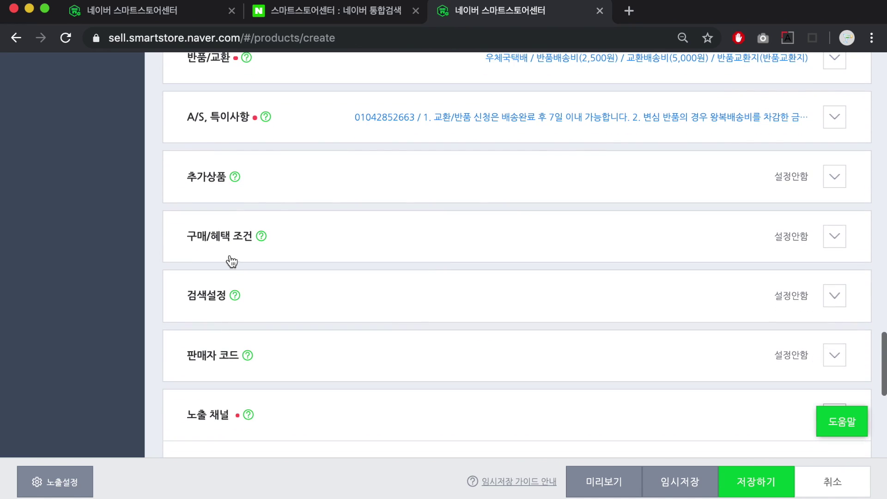
pyautogui.scroll(-3, 130, 254)
pyautogui.scroll(-12, 187, 288)
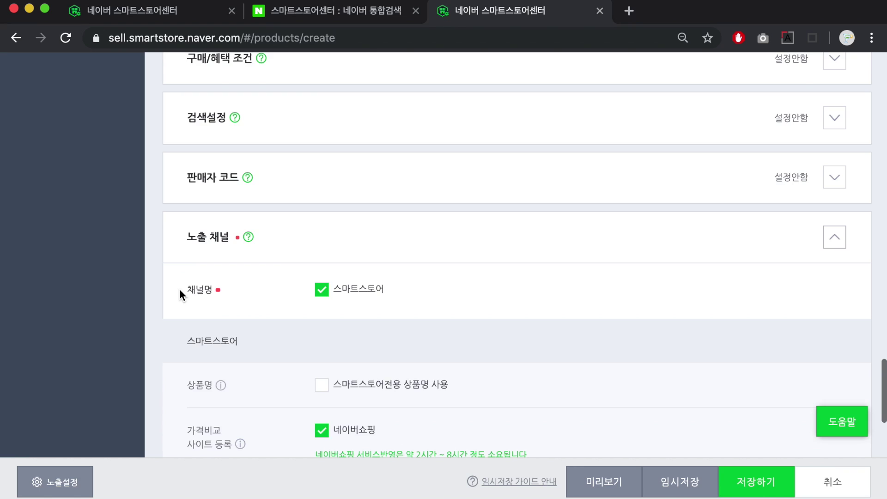
pyautogui.scroll(-1, 179, 290)
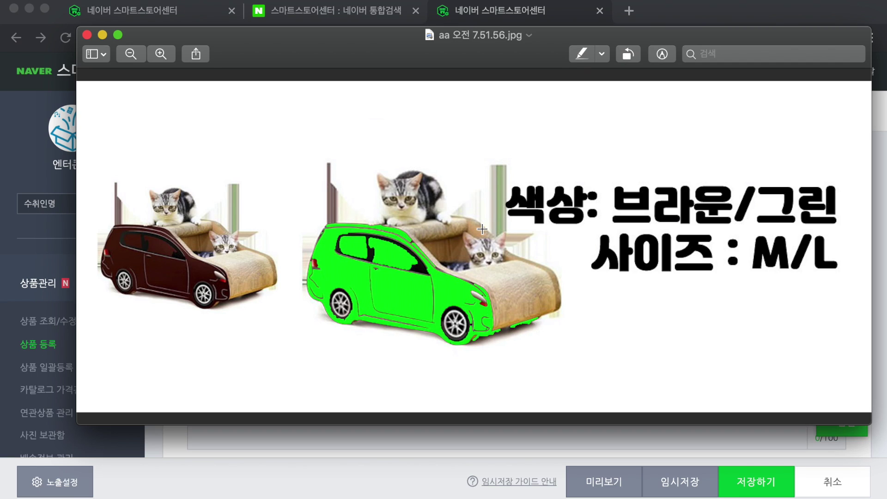
# Close the product image preview and set the product category to 생활/건강>반려동물>고양이 장난감>스크래쳐
pyautogui.press('super+w')
pyautogui.scroll(-2, 330, 254)
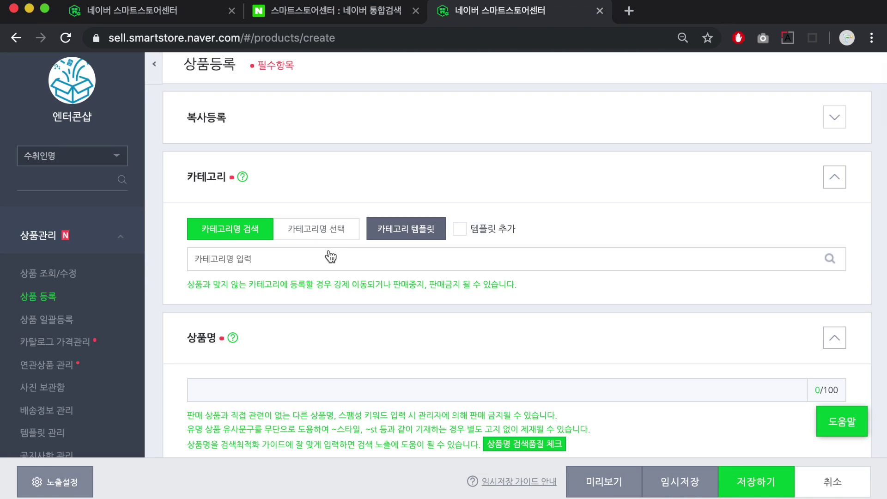
pyautogui.click(275, 268)
pyautogui.write('스크래쳐')
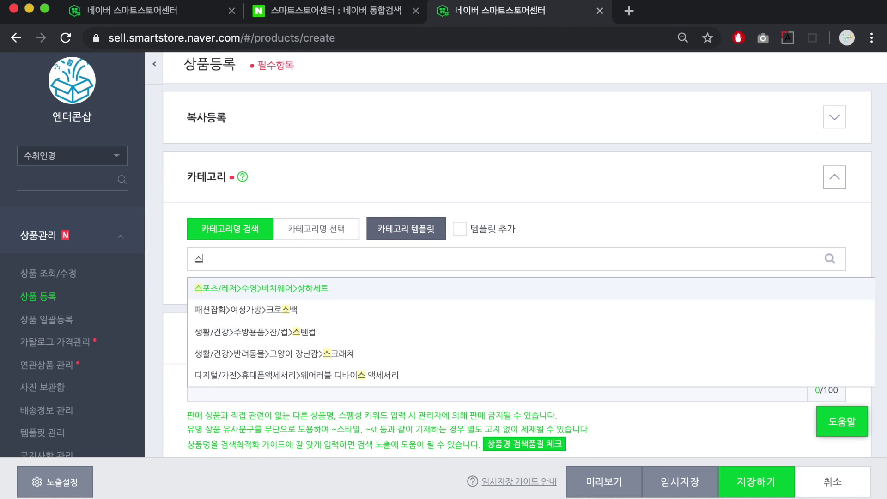
pyautogui.click(415, 285)
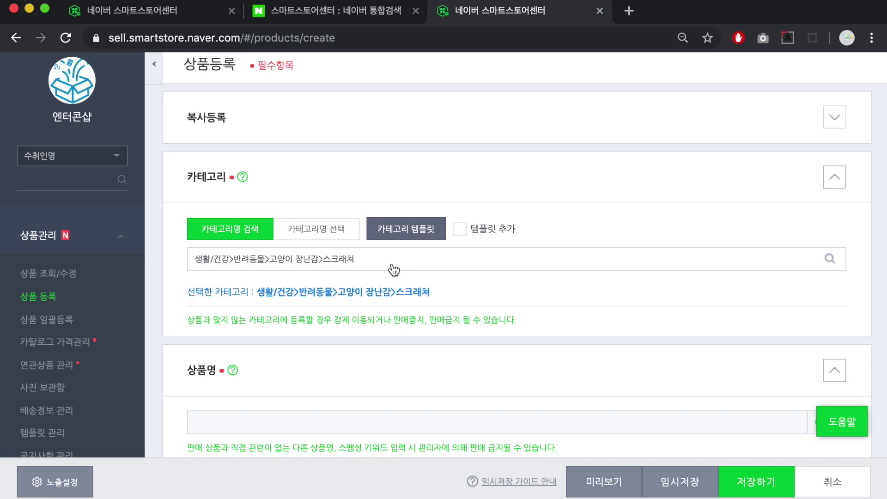
# Enter the product name "고양이 스크래치/스크래쳐 동굴 자동차모양 매트 고양이장난감 고양이용품"
pyautogui.scroll(-4, 493, 281)
pyautogui.click(455, 236)
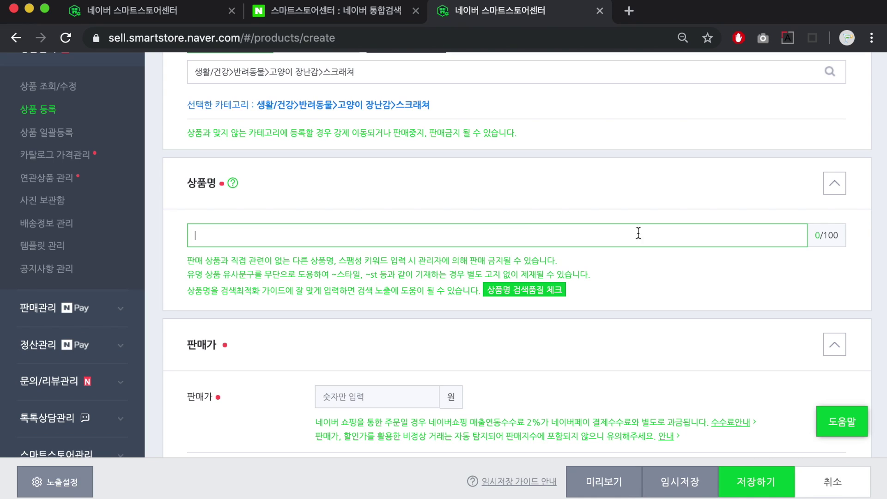
pyautogui.doubleClick(840, 234)
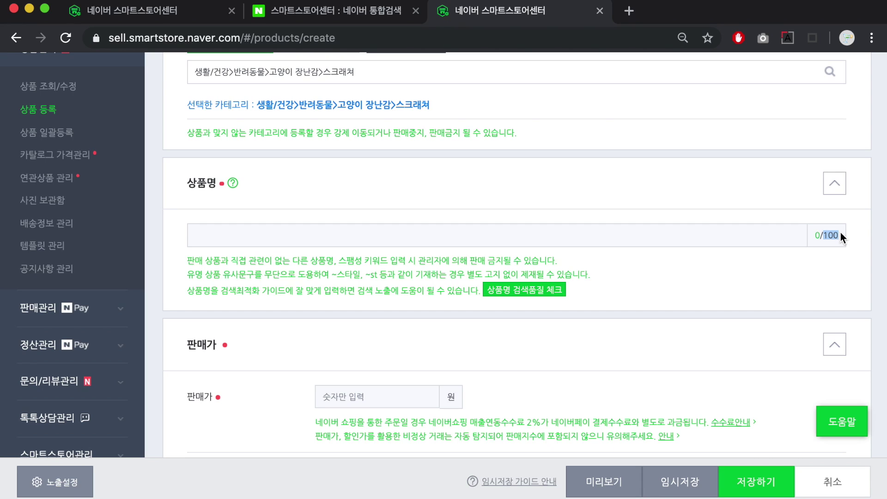
pyautogui.click(746, 244)
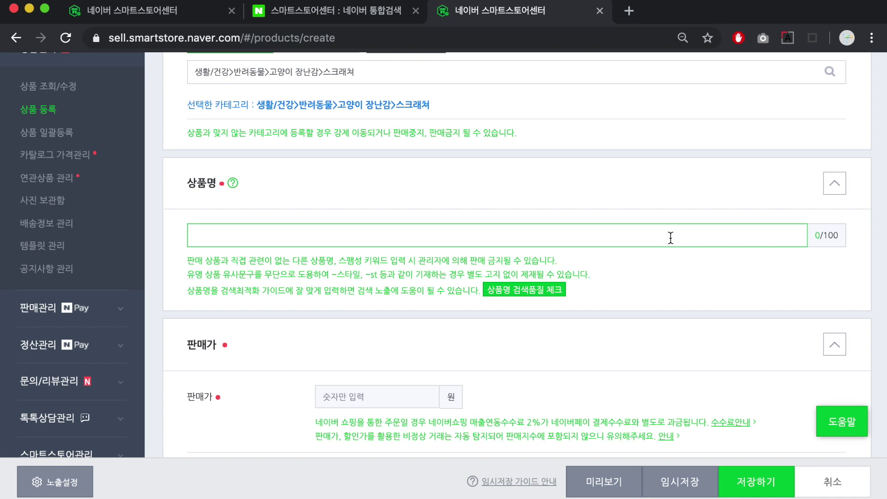
pyautogui.write('고양이 스크')
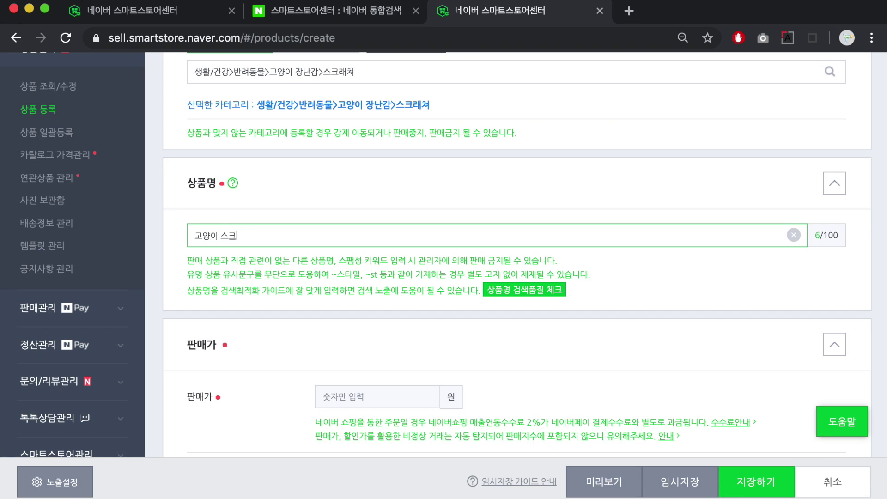
pyautogui.write('래치/스크래쳐 동굴 자됨')
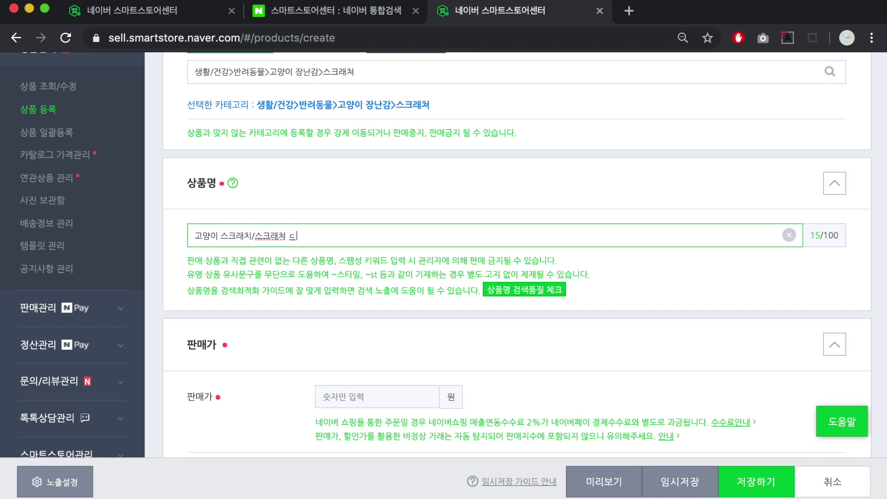
pyautogui.write('차모양 매')
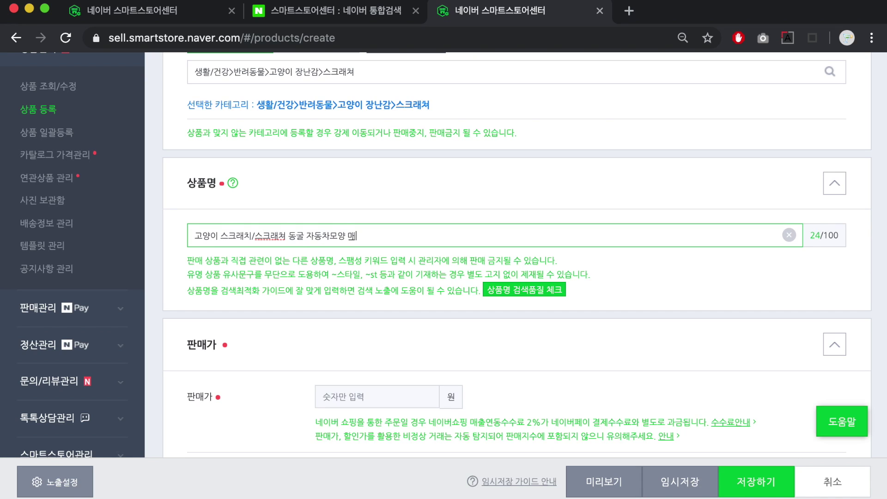
pyautogui.write('트 고양이장난감 고얌')
pyautogui.write('이용품')
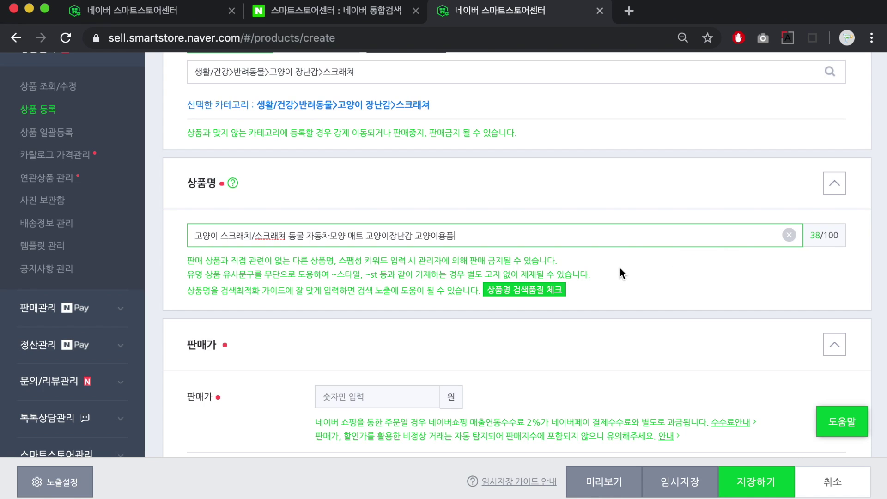
# Run the search quality check on the product name, read its result and close the check dialog
pyautogui.scroll(-1, 620, 273)
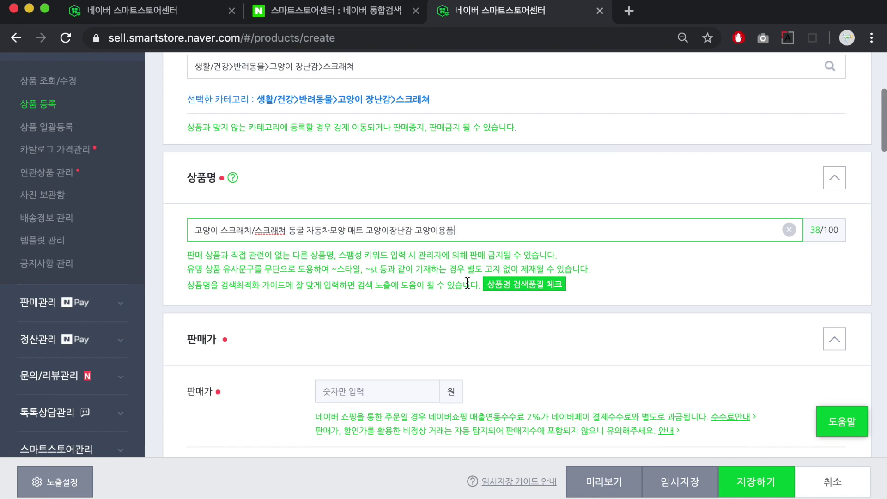
pyautogui.click(557, 292)
pyautogui.moveTo(357, 246); pyautogui.dragTo(532, 250)
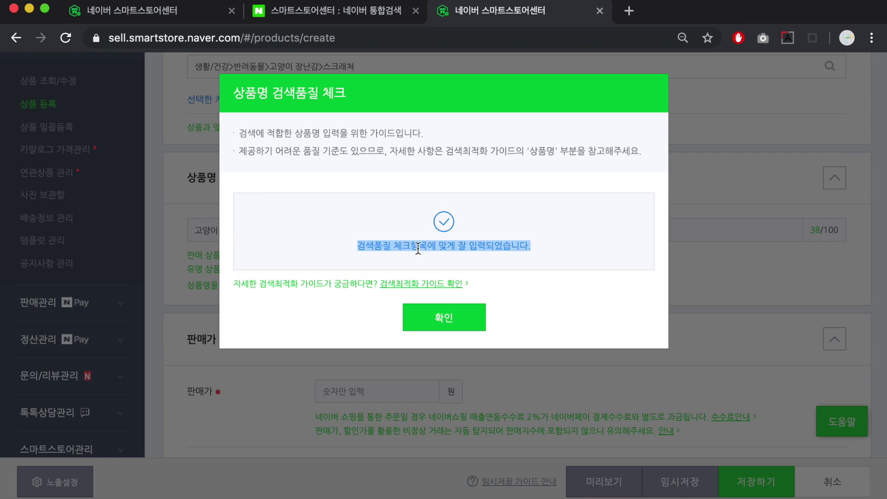
pyautogui.click(455, 309)
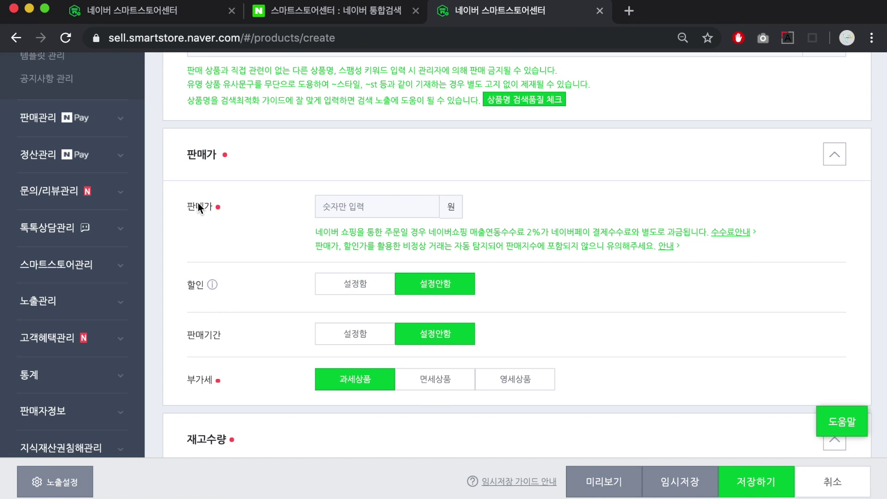
# Set the product's sale price to 24800 won
pyautogui.click(372, 203)
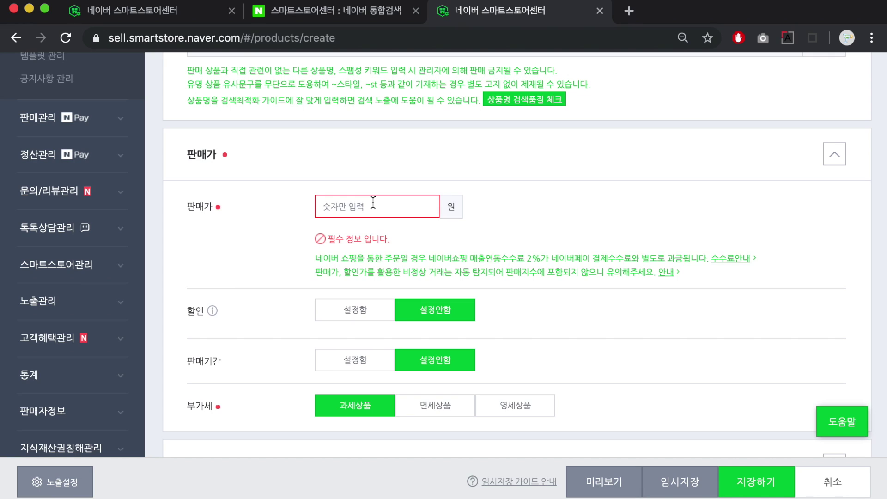
pyautogui.write('24800')
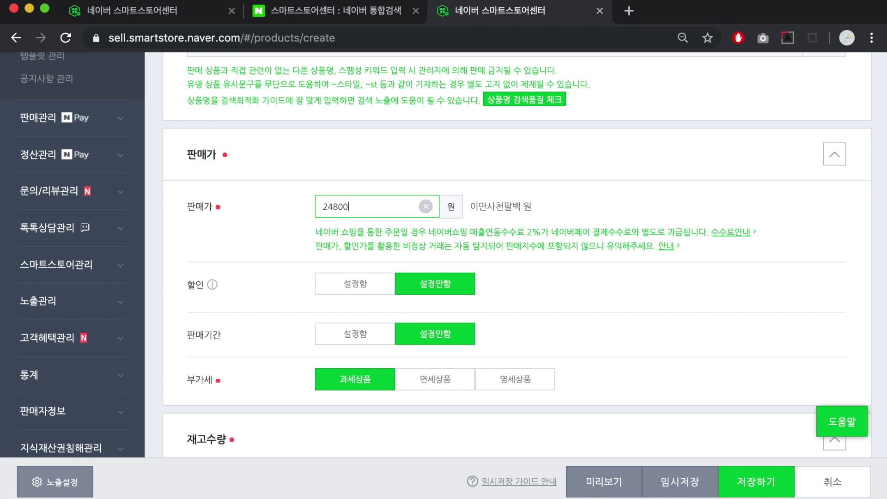
# Calculate 14300/0.7*1.2 in Spotlight to compare with the sale price, then return to the registration form
pyautogui.press('super+space')
pyautogui.write('14300/')
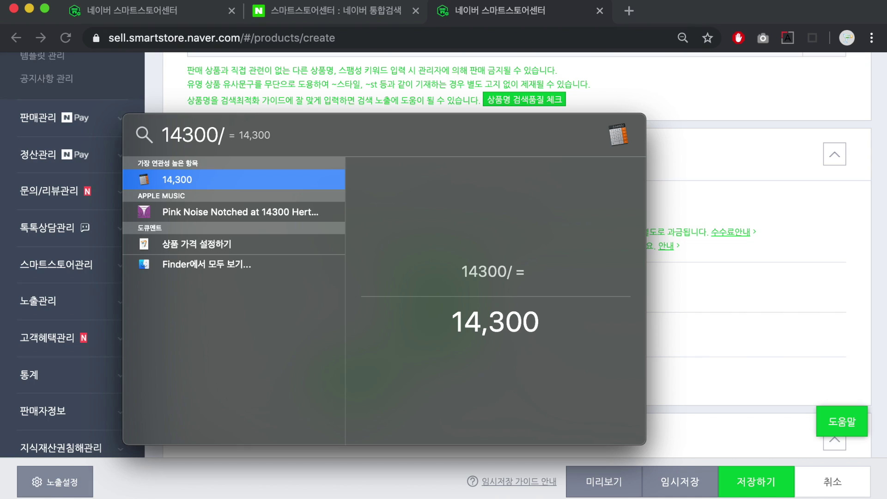
pyautogui.write('0.7')
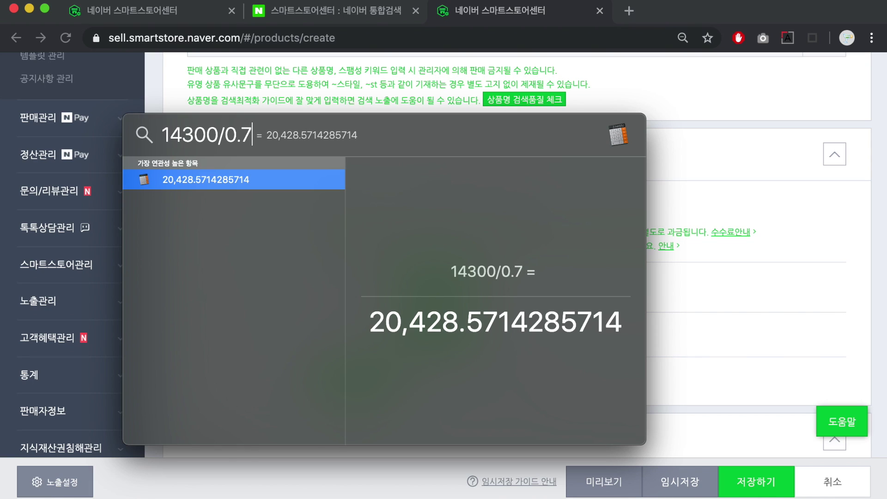
pyautogui.write('*')
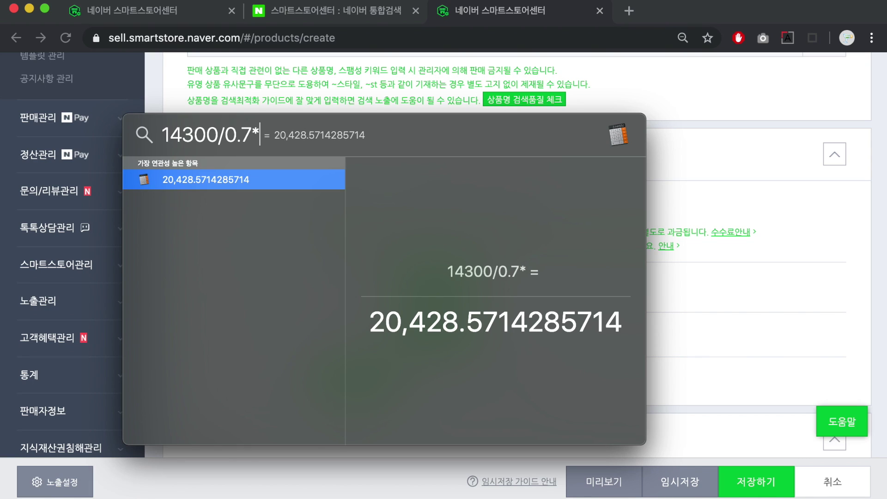
pyautogui.write('1.2')
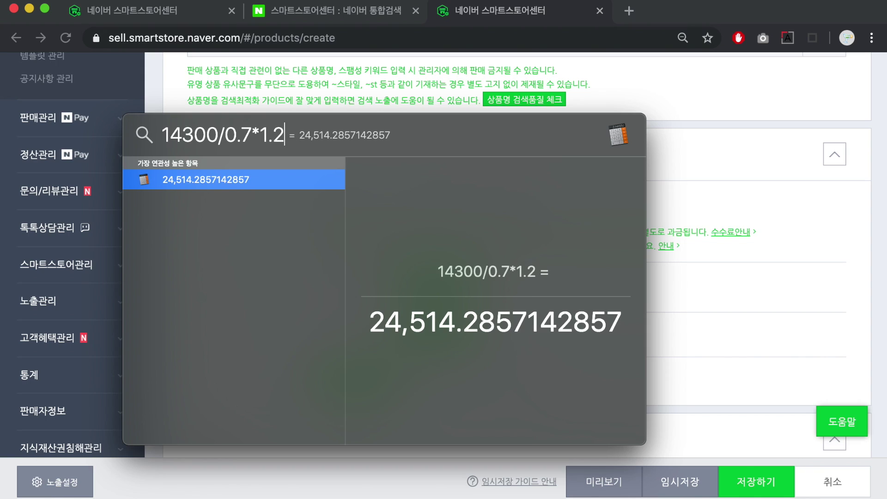
pyautogui.moveTo(370, 323); pyautogui.dragTo(449, 326)
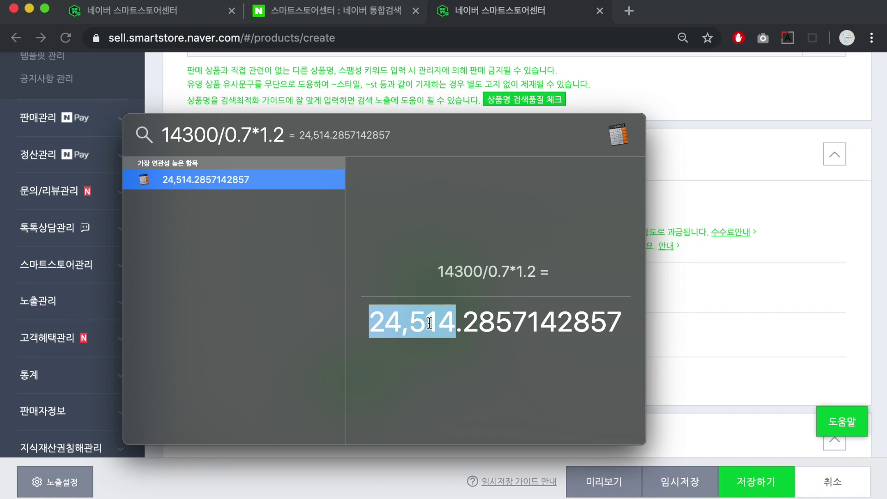
pyautogui.press('Escape')
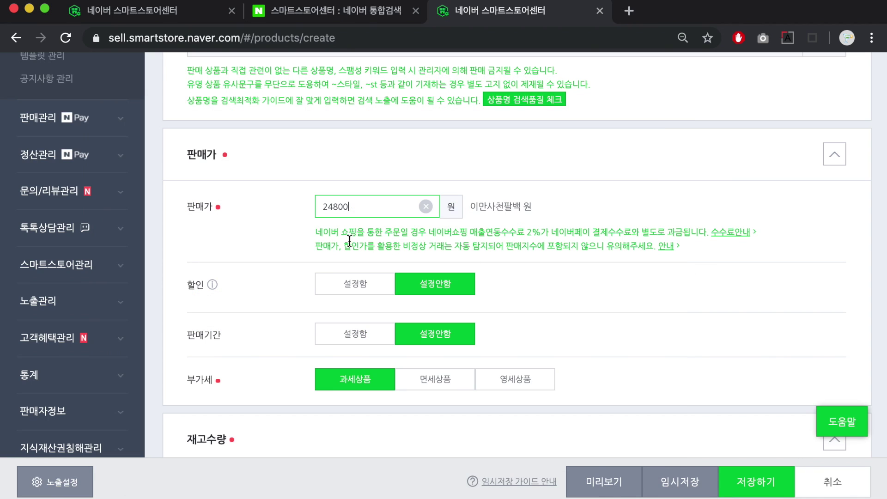
# Enable the discount setting for the product and change its sale price to 27800 won
pyautogui.moveTo(383, 208); pyautogui.dragTo(310, 206)
pyautogui.scroll(-2, 346, 211)
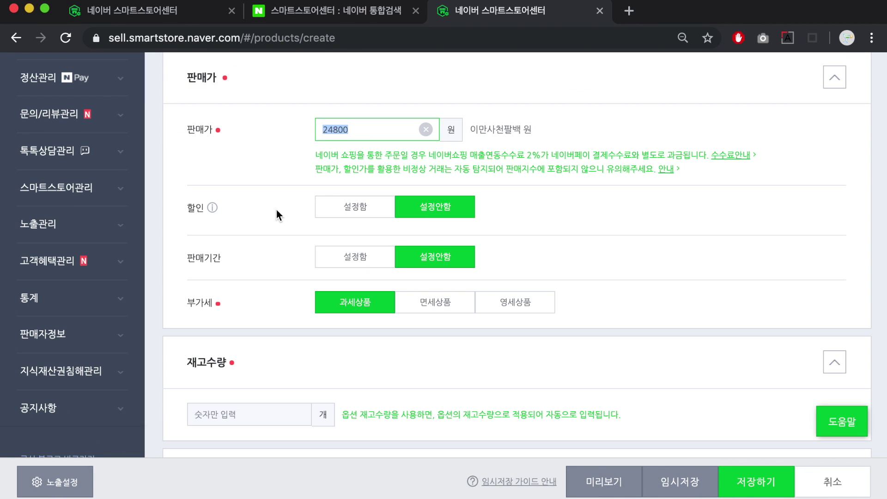
pyautogui.click(356, 218)
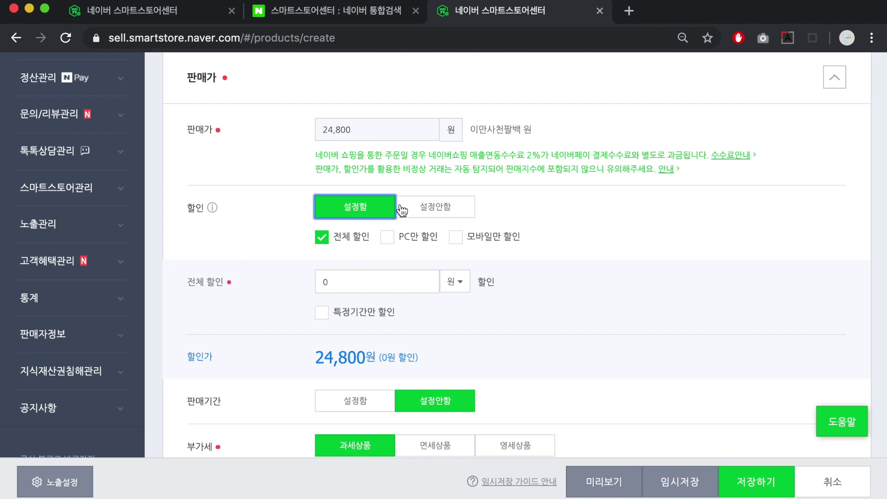
pyautogui.click(381, 132)
pyautogui.press('Left')
pyautogui.press('Left')
pyautogui.press('Left')
pyautogui.press('BackSpace')
pyautogui.write('7')
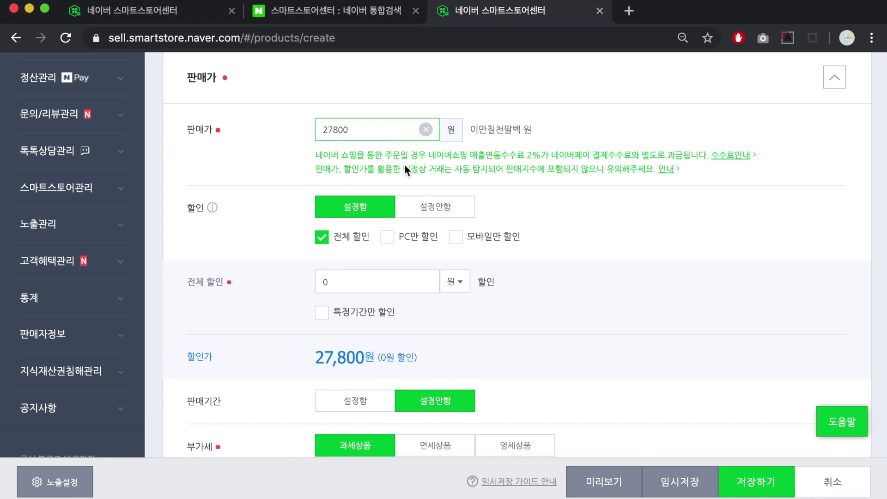
# Set the overall discount (전체 할인) to 4000 won and check it against the sale price
pyautogui.click(374, 282)
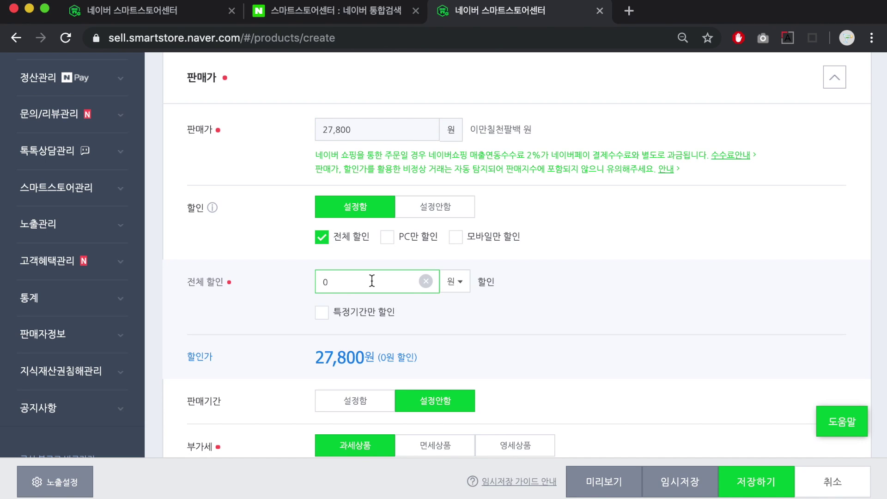
pyautogui.write('4000')
pyautogui.click(370, 130)
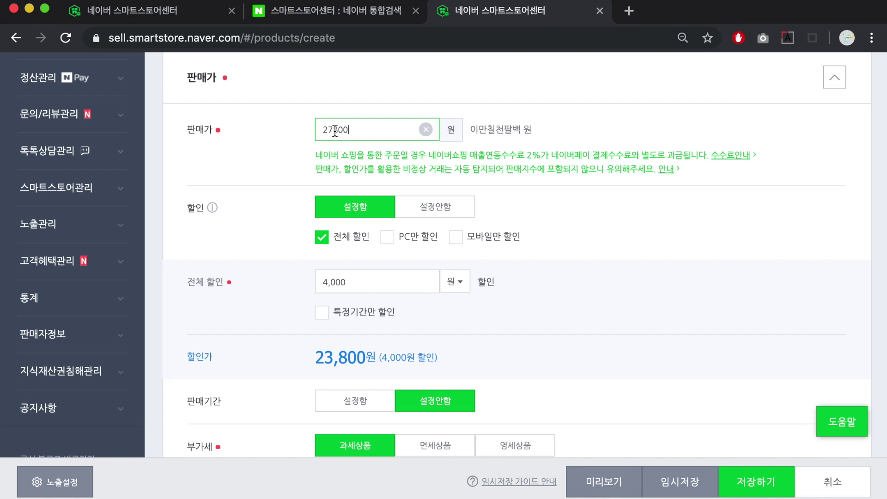
pyautogui.doubleClick(359, 280)
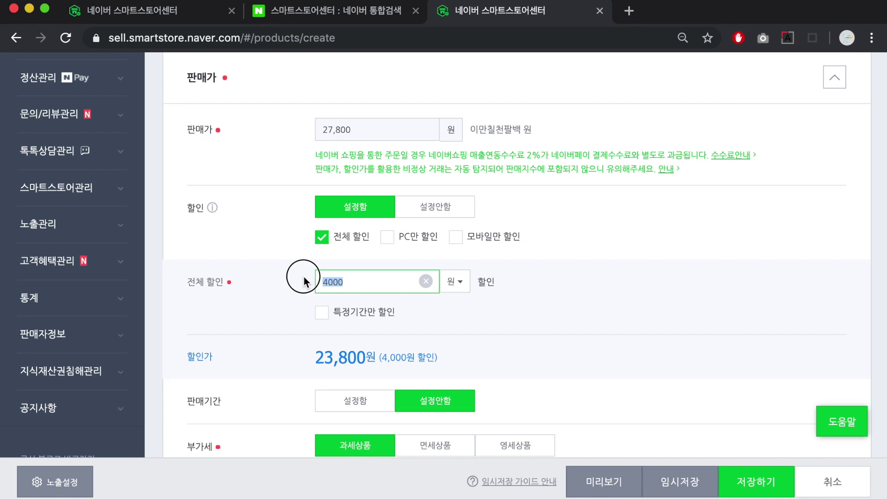
# Commit the 4,000 won overall discount and check the resulting discounted price (할인가)
pyautogui.write('4,000')
pyautogui.click(316, 356)
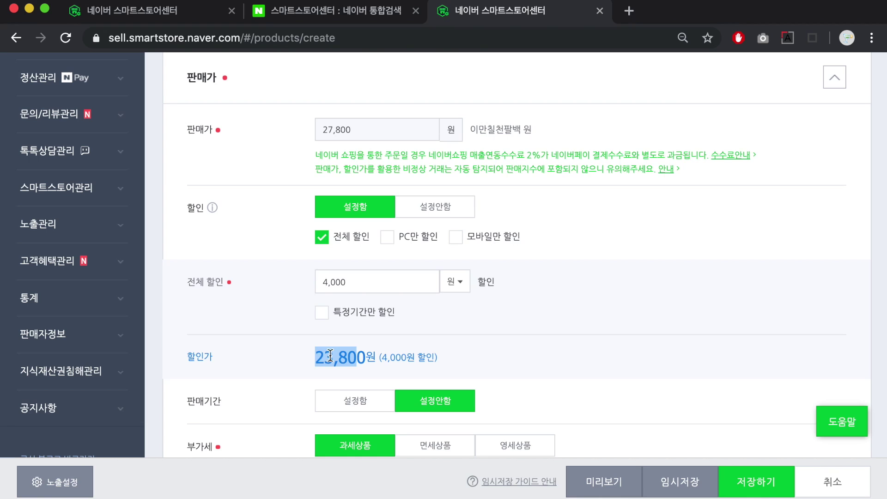
pyautogui.moveTo(320, 356); pyautogui.dragTo(375, 358)
pyautogui.click(376, 358)
# Expand the product's options section (옵션) and set the selection type (선택형) to 설정안함
pyautogui.scroll(-1, 451, 359)
pyautogui.scroll(-10, 452, 360)
pyautogui.click(372, 224)
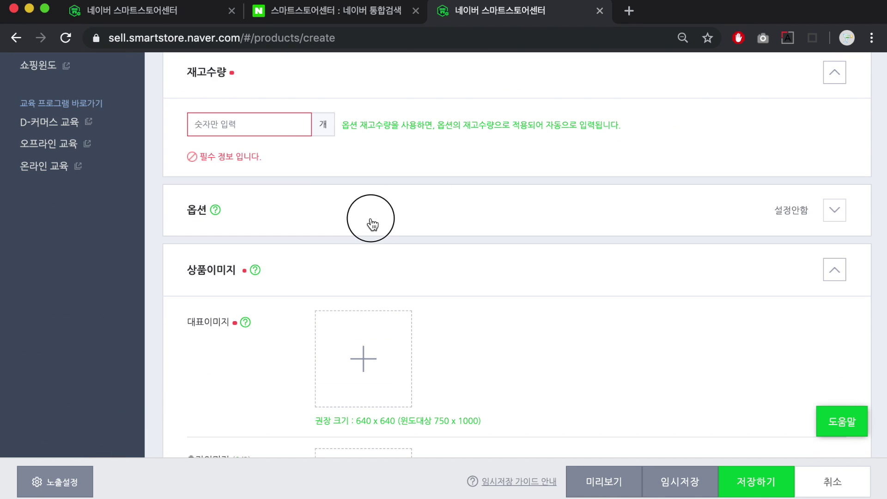
pyautogui.scroll(-4, 416, 213)
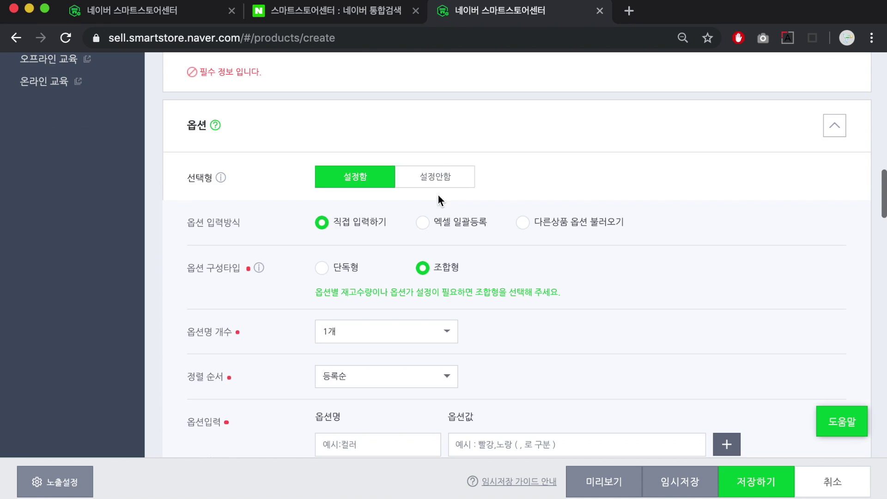
pyautogui.scroll(-1, 437, 157)
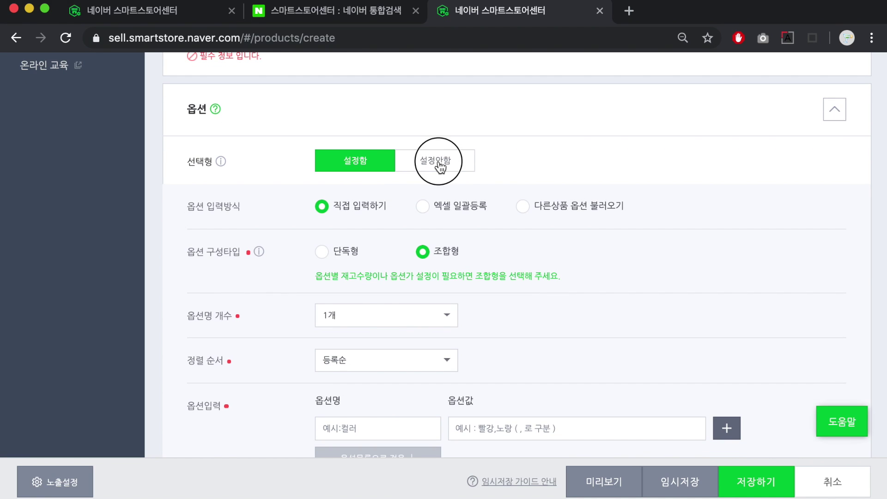
pyautogui.click(440, 167)
# Set the product's stock quantity (재고수량) to 88888
pyautogui.scroll(5, 324, 153)
pyautogui.click(263, 134)
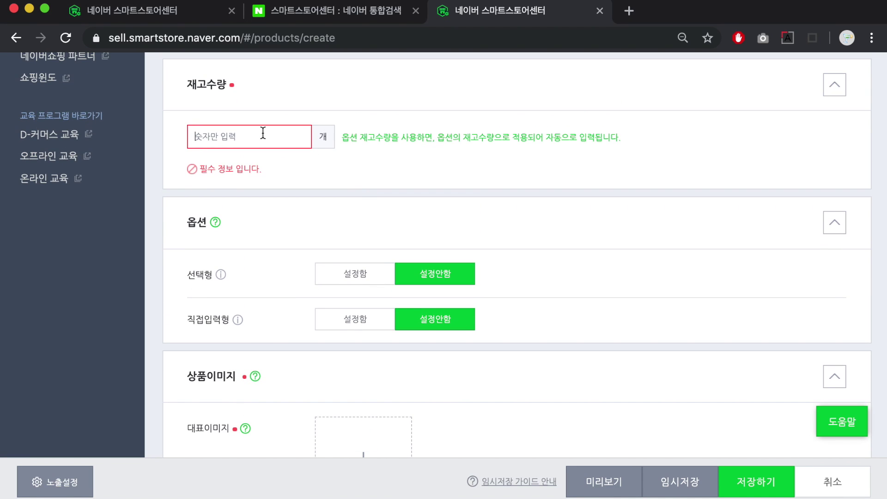
pyautogui.write('88888')
# Enable selection-type options (선택형) with direct entry (직접 입력하기) and the combination type (조합형)
pyautogui.click(354, 249)
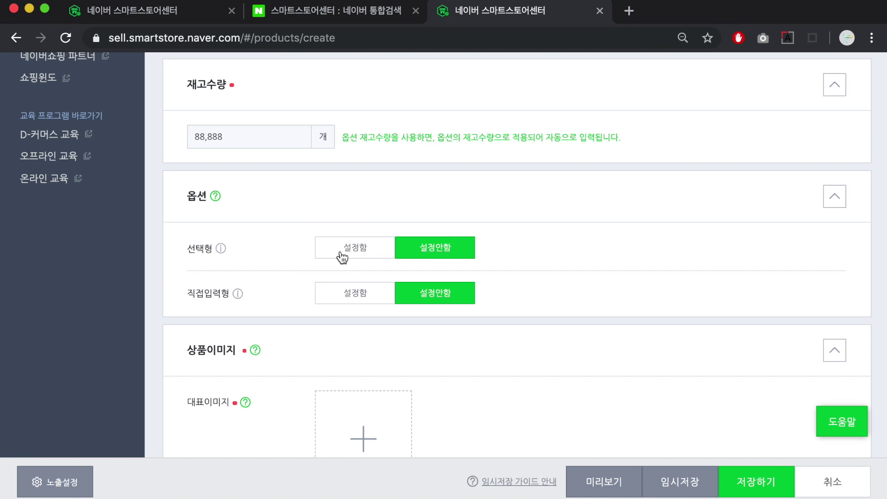
pyautogui.scroll(-3, 521, 206)
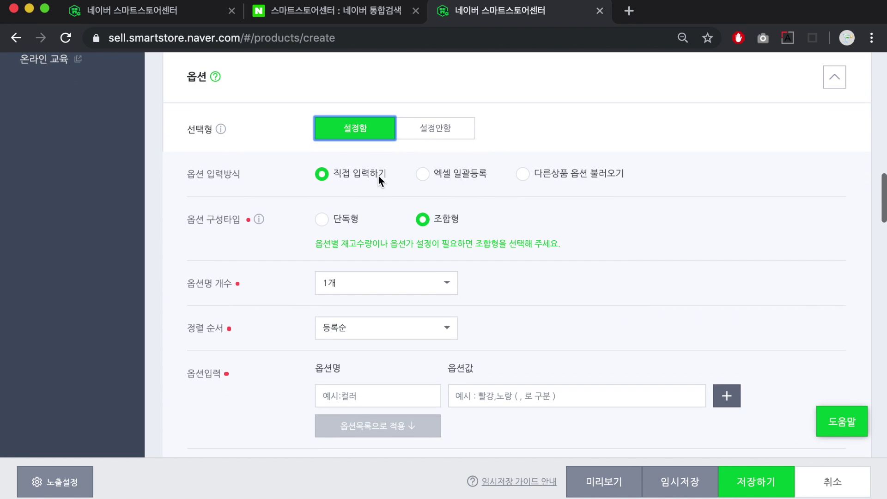
pyautogui.click(344, 175)
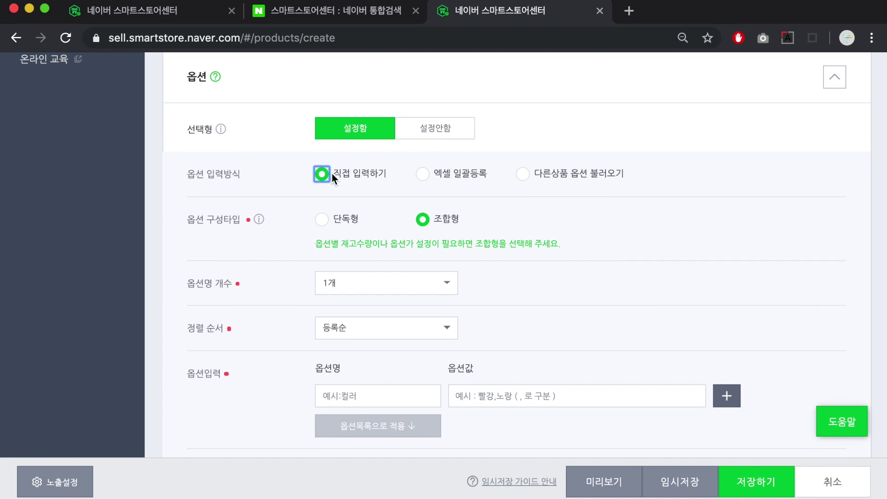
pyautogui.click(426, 224)
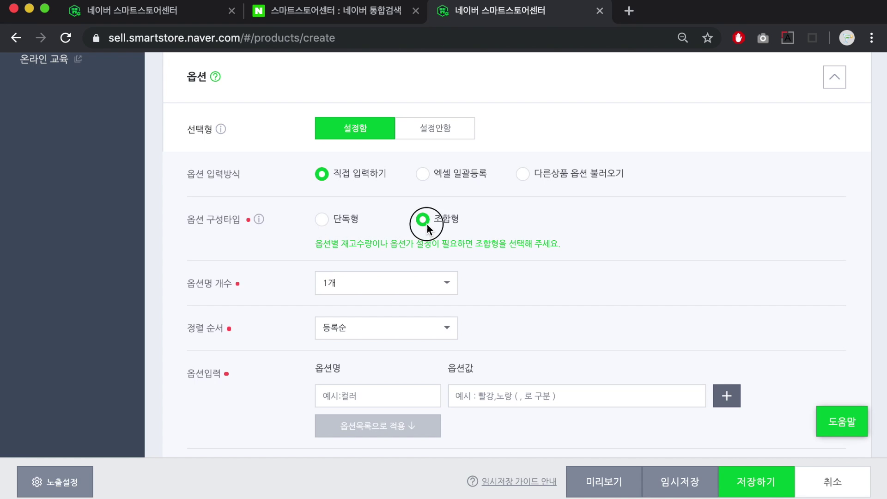
# Set the number of option names to 2개, with the sort order as 등록순
pyautogui.click(363, 283)
pyautogui.click(350, 333)
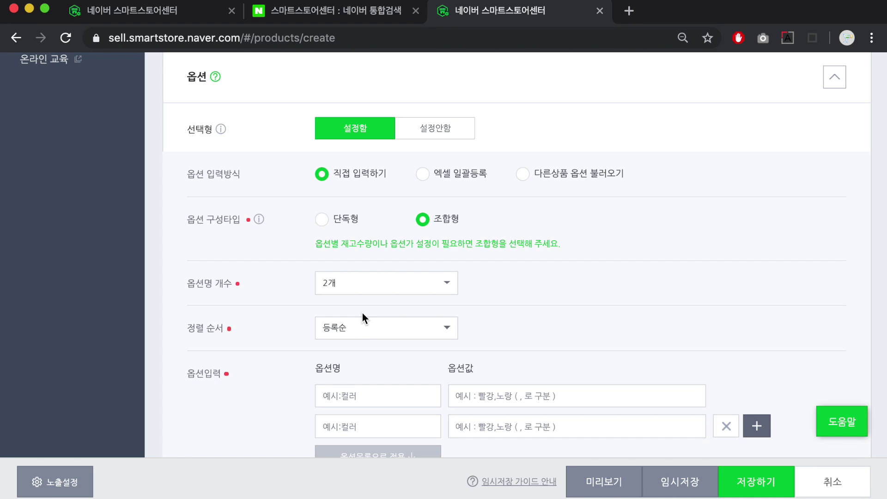
pyautogui.click(333, 326)
pyautogui.scroll(-1, 340, 344)
# Enter 색상 as the first option name, with the option values 그린,브라운
pyautogui.click(340, 345)
pyautogui.scroll(-2, 351, 315)
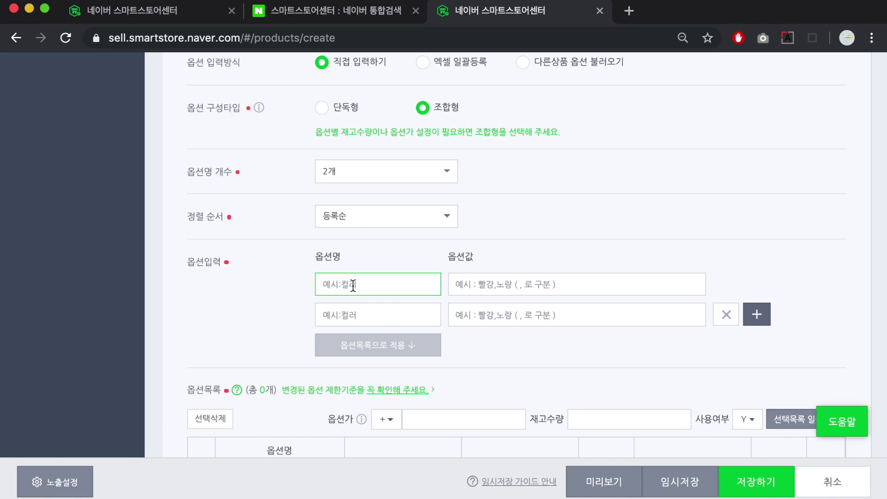
pyautogui.write('샘')
pyautogui.press('Tab')
pyautogui.write('그린,브라우')
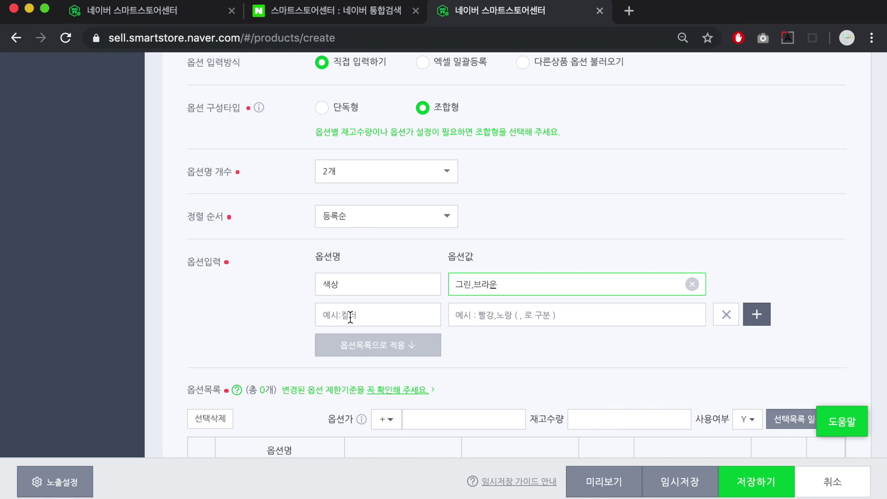
pyautogui.moveTo(518, 289); pyautogui.dragTo(457, 276)
pyautogui.click(509, 290)
pyautogui.moveTo(508, 290); pyautogui.dragTo(436, 277)
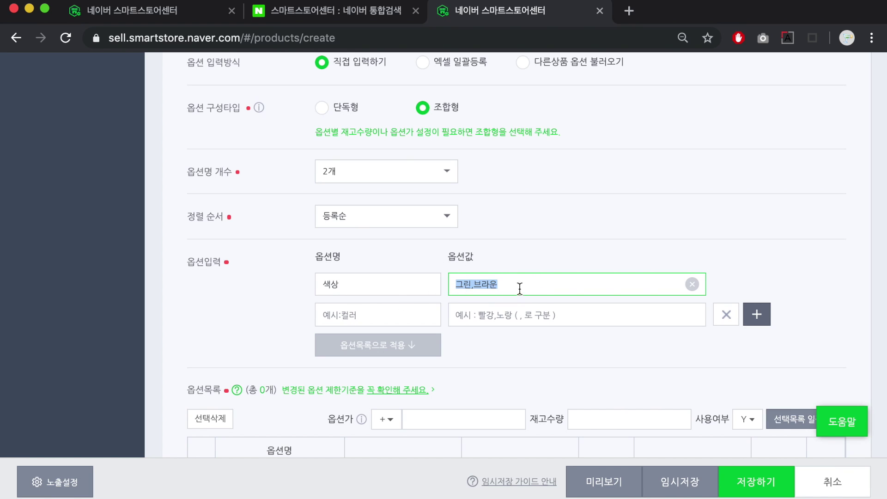
# Enter 사이즈 as the second option name, with the option values 중형,대형
pyautogui.click(404, 315)
pyautogui.write('사이즈')
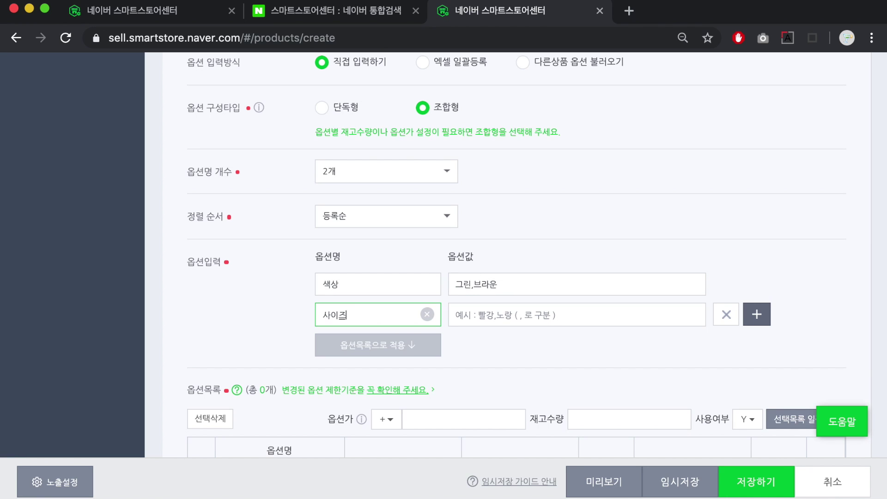
pyautogui.press('Tab')
pyautogui.write('중ㅎ')
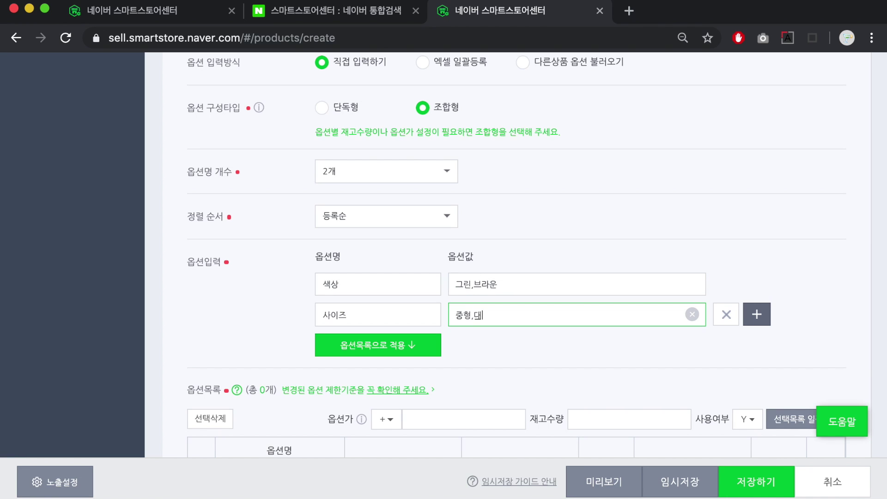
# Apply the entered colour and size options to the option list (옵션목록)
pyautogui.scroll(-3, 462, 307)
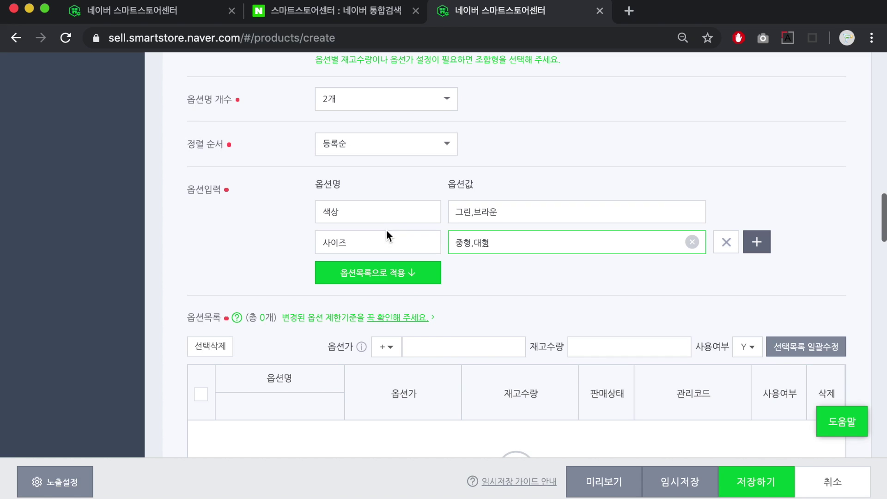
pyautogui.click(416, 275)
pyautogui.scroll(-1, 532, 233)
pyautogui.scroll(-5, 532, 233)
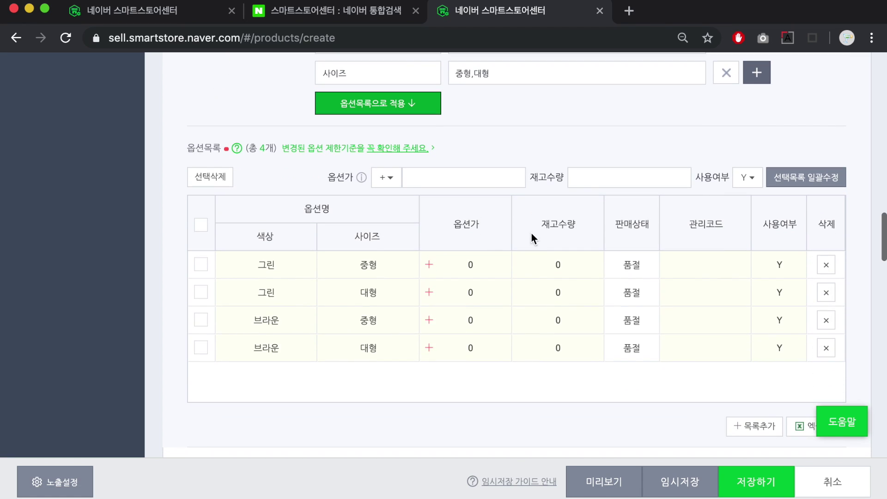
# Review each colour and size combination in the option list
pyautogui.click(359, 264)
pyautogui.click(283, 290)
pyautogui.click(358, 291)
pyautogui.click(282, 319)
pyautogui.click(372, 319)
pyautogui.click(282, 350)
pyautogui.click(362, 351)
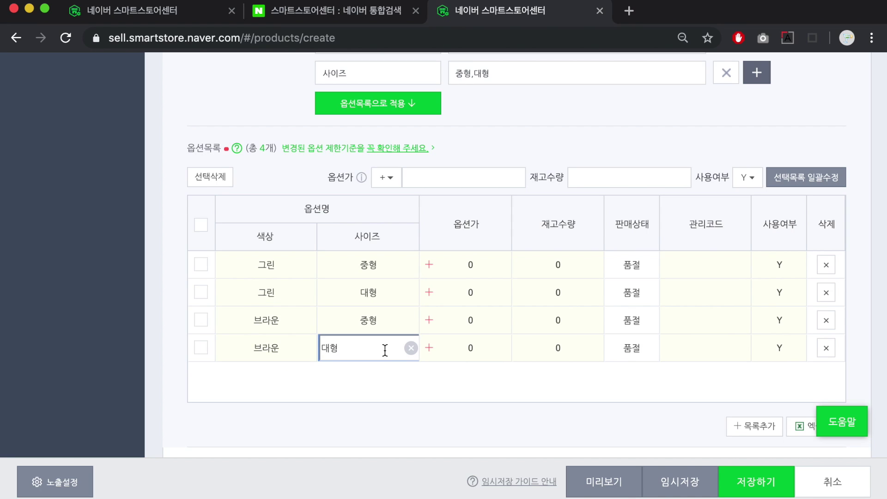
pyautogui.click(383, 367)
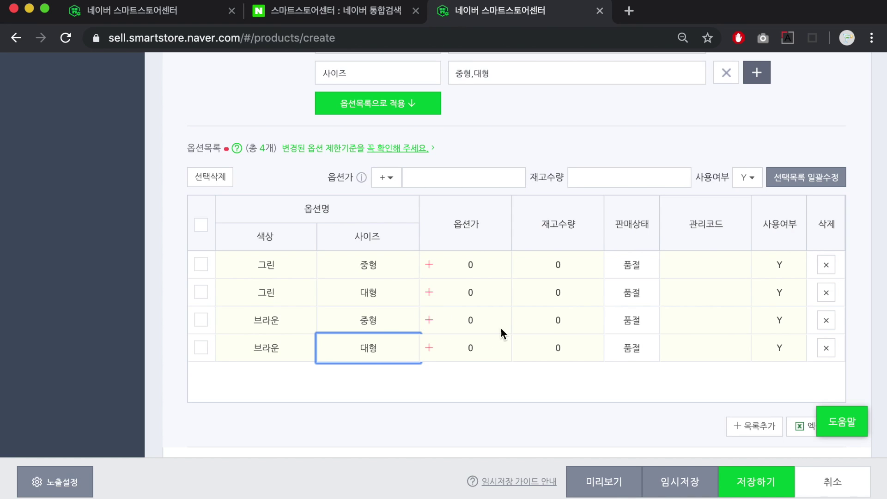
# Select all option combinations and set their stock quantity to 4937 in bulk
pyautogui.click(201, 226)
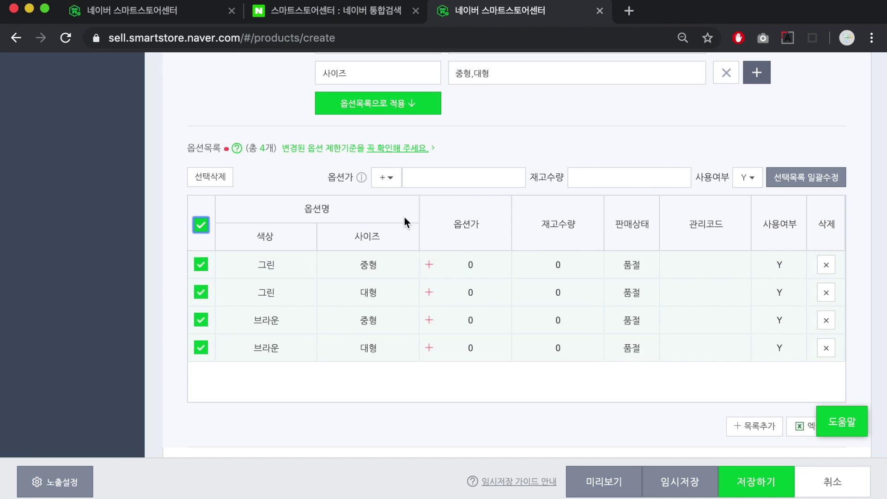
pyautogui.click(611, 182)
pyautogui.write('4937')
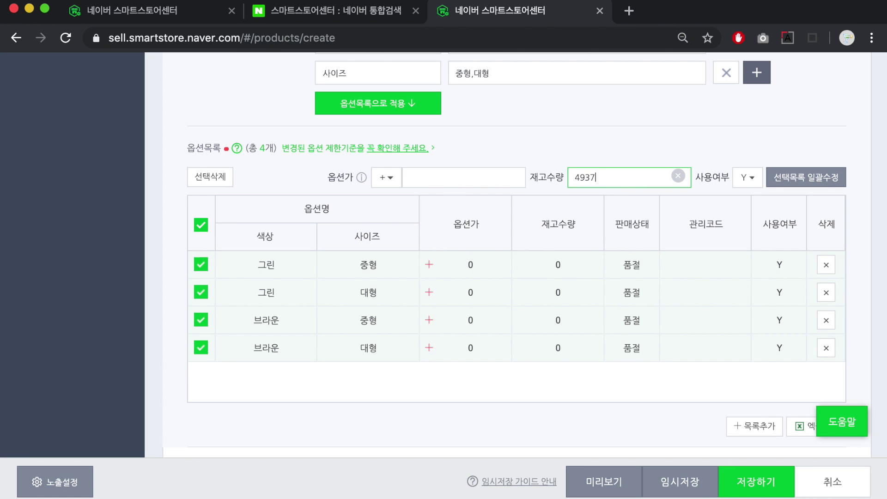
pyautogui.click(806, 177)
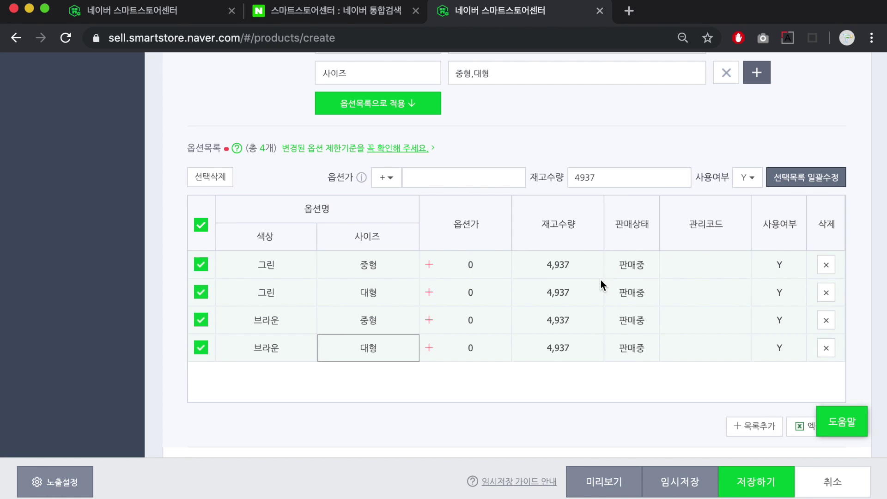
# Set the option price (옵션가) of both 대형 combinations, 그린 and 브라운, to 1000 won
pyautogui.doubleClick(397, 335)
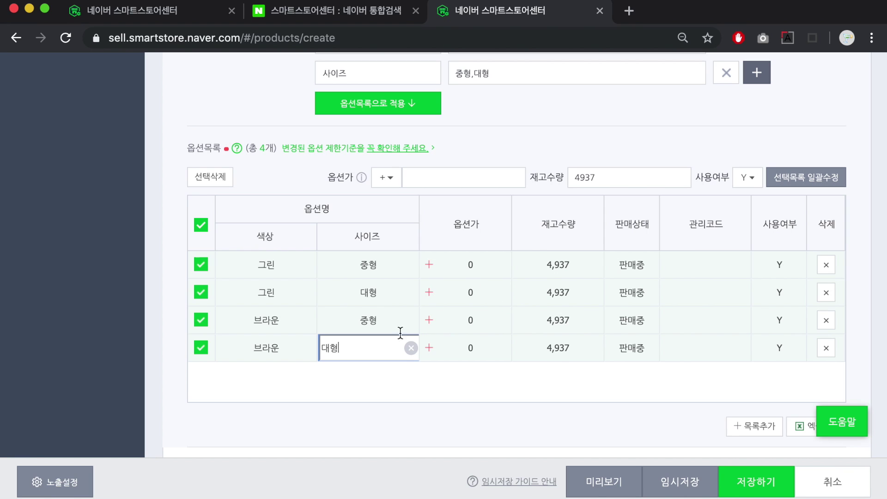
pyautogui.doubleClick(464, 293)
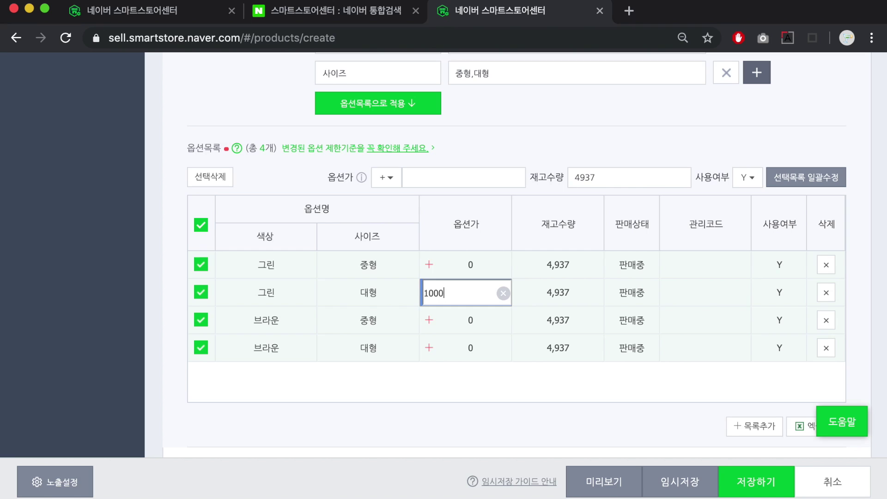
pyautogui.doubleClick(471, 355)
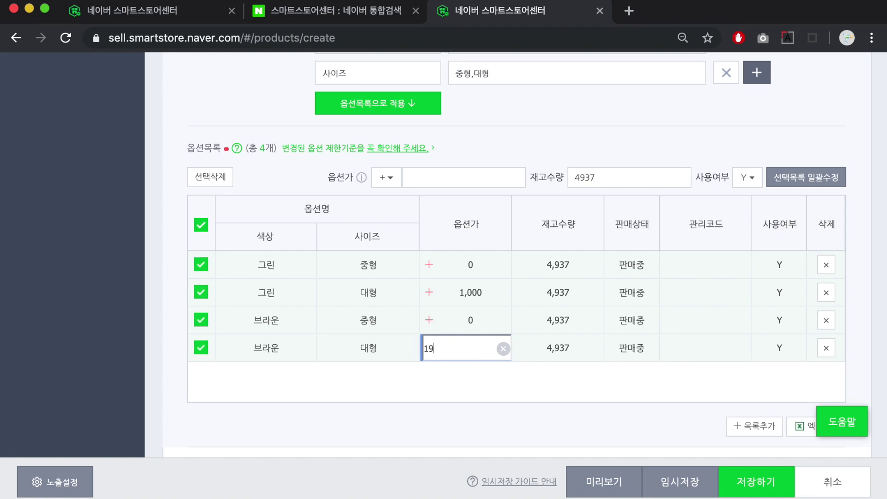
pyautogui.press('Return')
pyautogui.scroll(1, 614, 307)
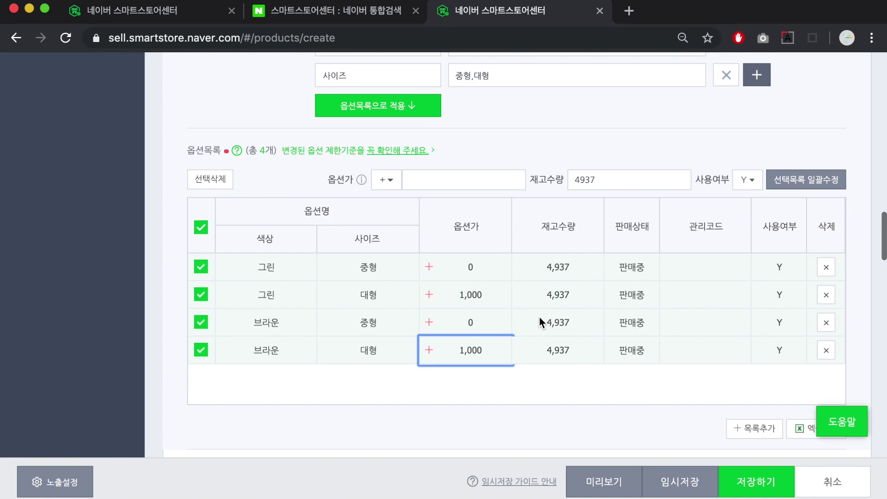
# Check the recommended representative image size, then examine the framing and background of the product photo aaa.jpg and close it
pyautogui.scroll(-10, 539, 316)
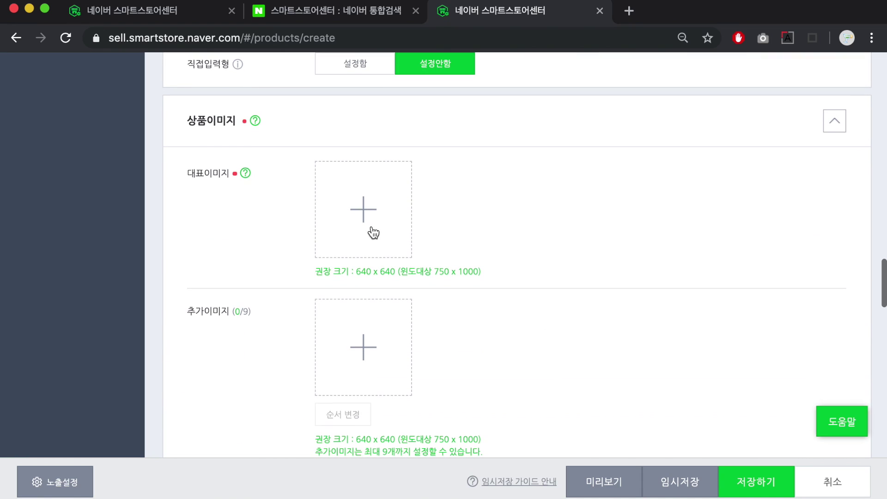
pyautogui.scroll(-1, 444, 185)
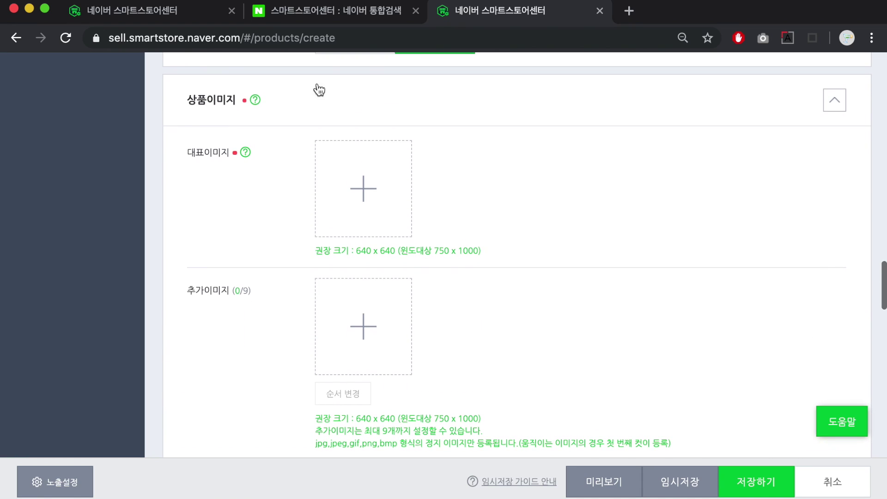
pyautogui.moveTo(355, 250); pyautogui.dragTo(398, 250)
pyautogui.click(397, 250)
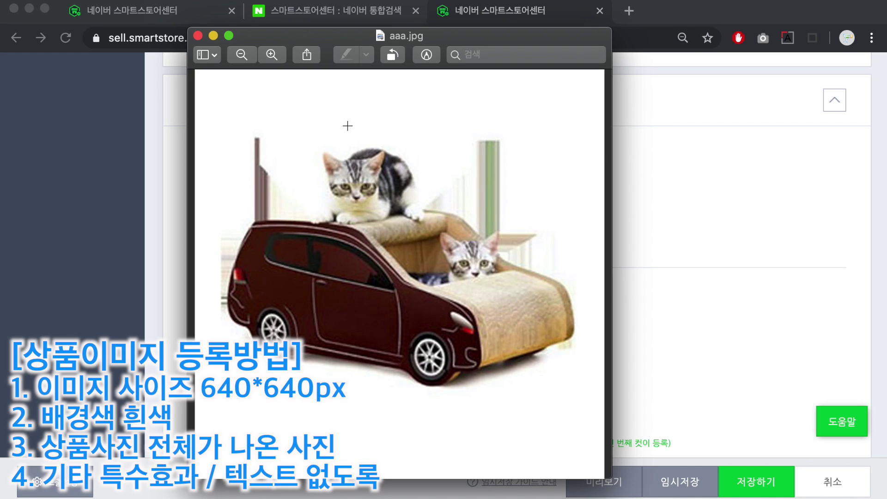
pyautogui.moveTo(278, 86); pyautogui.dragTo(563, 138)
pyautogui.moveTo(209, 145); pyautogui.dragTo(563, 409)
pyautogui.click(563, 409)
pyautogui.moveTo(208, 121); pyautogui.dragTo(557, 391)
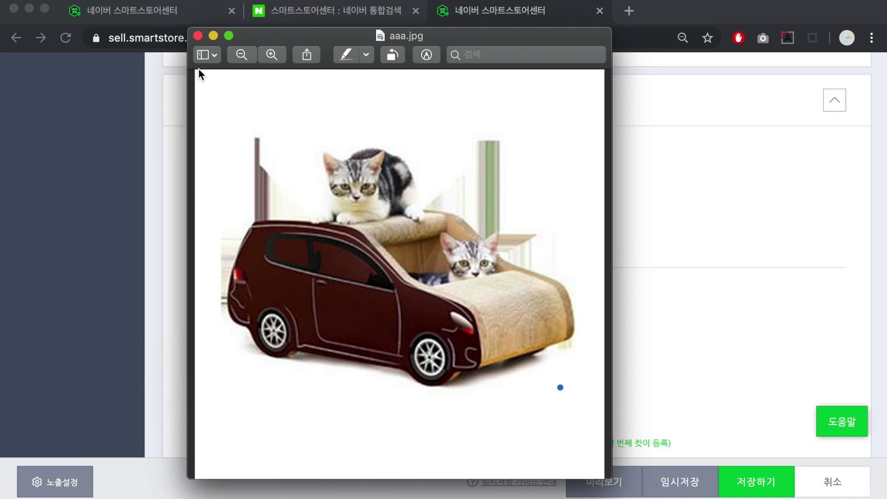
pyautogui.click(199, 38)
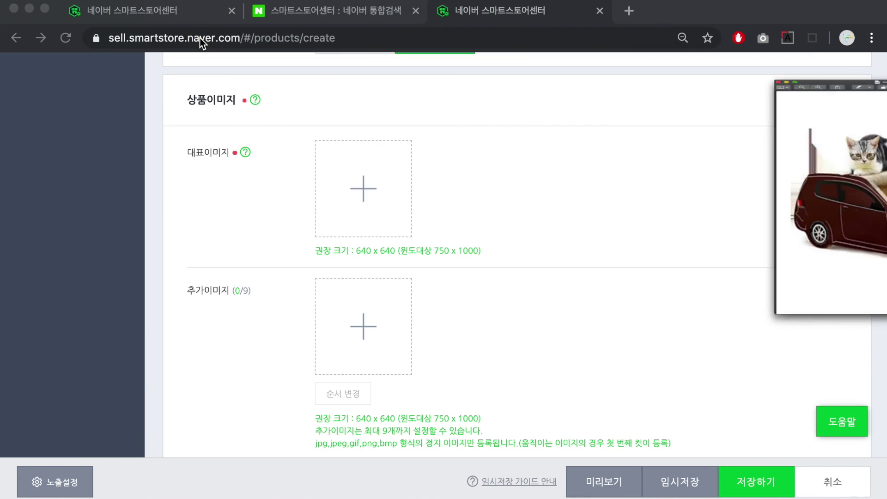
# Upload the photo of the brown car-shaped scratcher as the representative image (대표이미지)
pyautogui.click(358, 207)
pyautogui.click(412, 124)
pyautogui.click(725, 381)
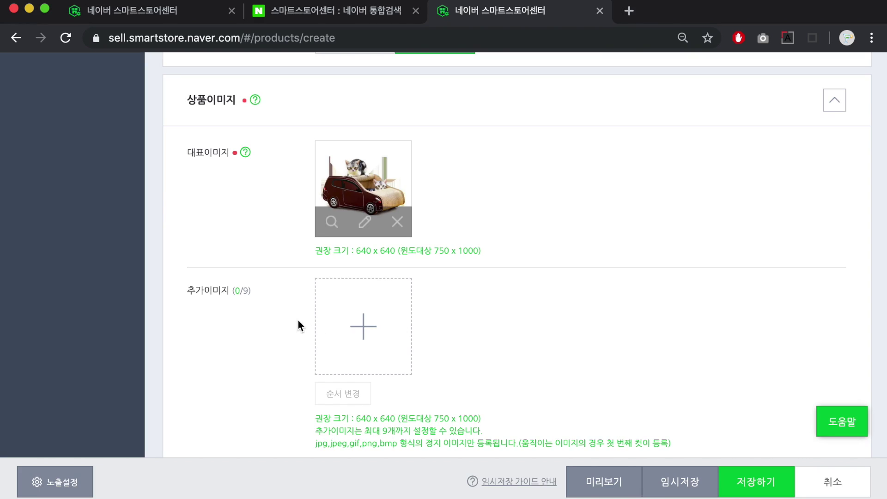
# Upload the photo of the green car-shaped scratcher as an additional image (추가이미지)
pyautogui.click(354, 325)
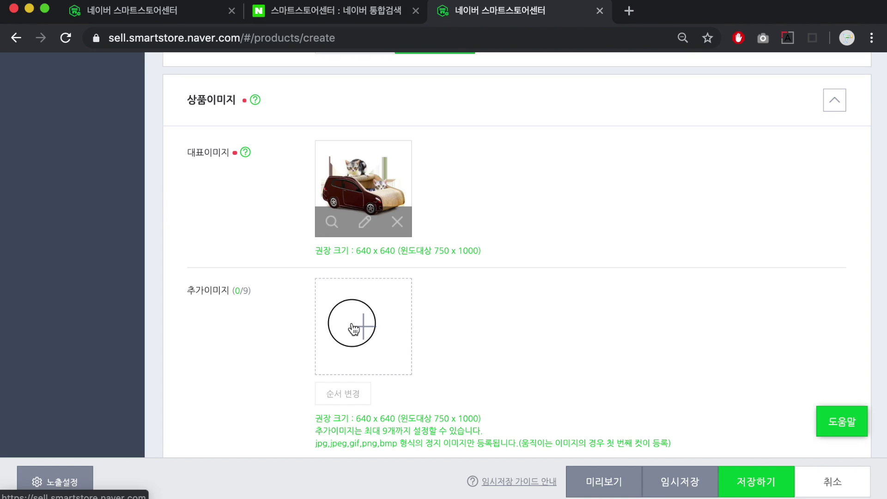
pyautogui.click(398, 113)
pyautogui.click(718, 380)
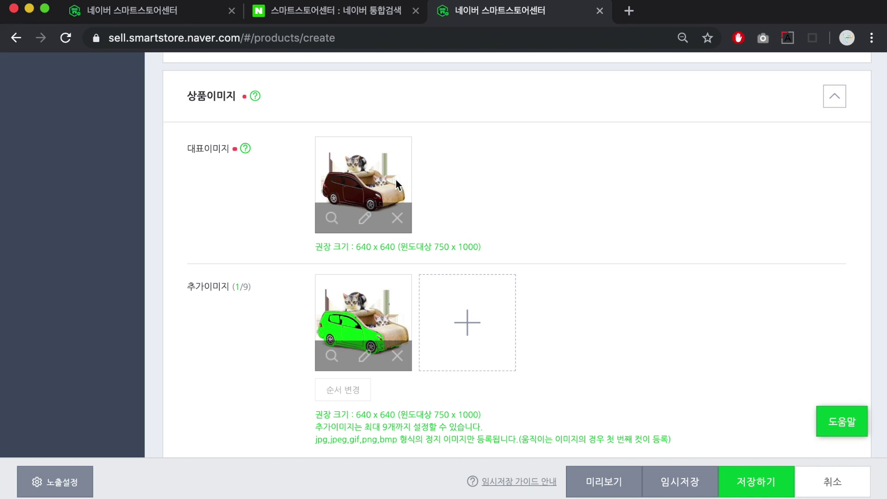
pyautogui.scroll(-10, 595, 218)
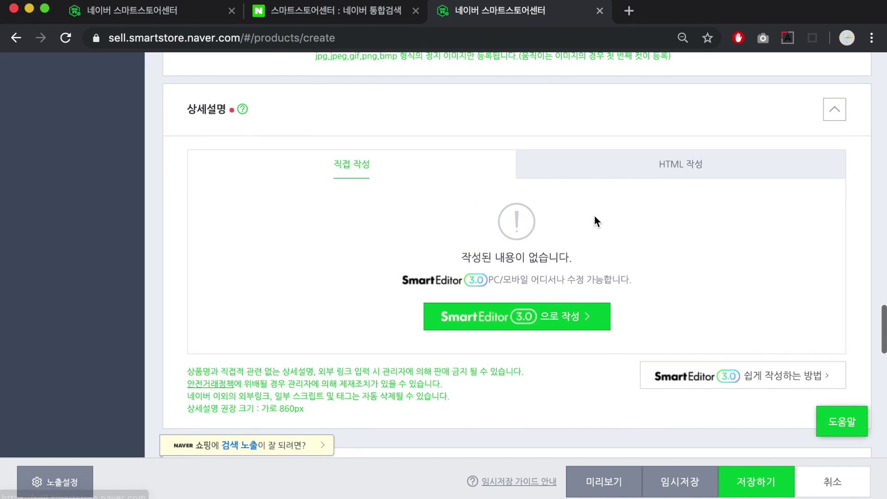
# Look at the HTML 작성 option for the detailed description, then open the description in SmartEditor 3.0
pyautogui.click(683, 145)
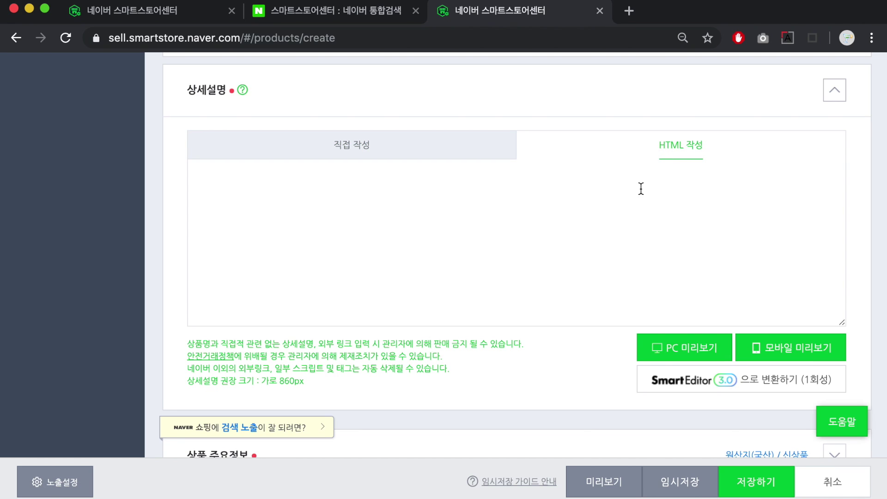
pyautogui.click(665, 199)
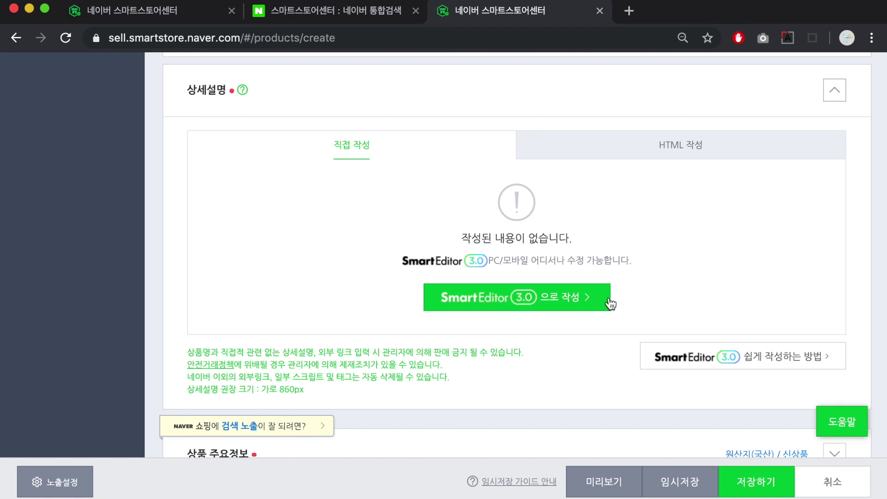
pyautogui.click(535, 305)
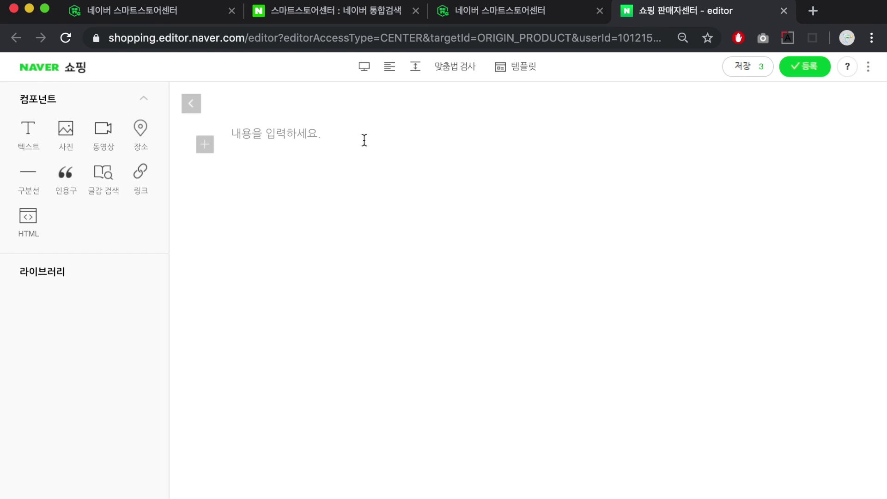
# Write the description headline "자동차 모양 고양이 스크래쳐 동굴 2 in 1"
pyautogui.click(355, 137)
pyautogui.write('고양이 스크래쳐')
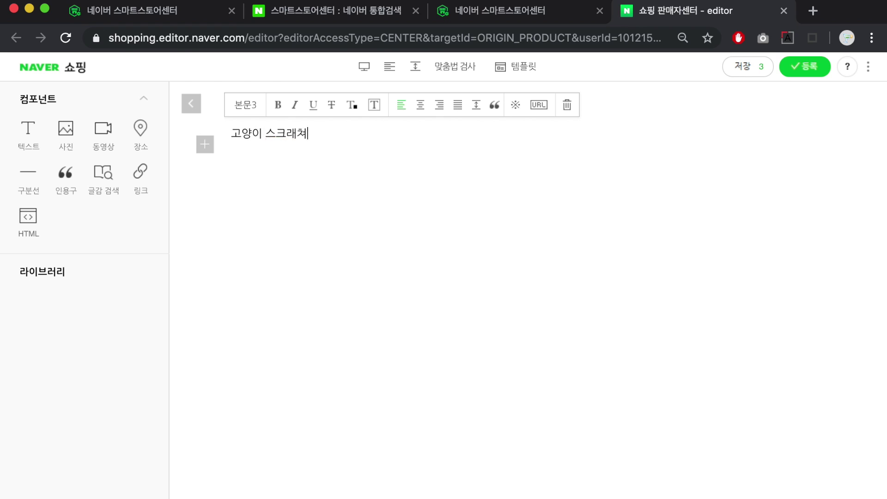
pyautogui.write('자동차 모양 동굴')
pyautogui.hotkey('alt', 'Left')
pyautogui.hotkey('alt', 'Left')
pyautogui.hotkey('alt', 'Left')
pyautogui.write('동굴')
pyautogui.hotkey('alt', 'Right')
pyautogui.hotkey('alt', 'Right')
pyautogui.hotkey('alt', 'Right')
pyautogui.press('BackSpace')
pyautogui.press('BackSpace')
pyautogui.hotkey('shift', 'alt', 'Left')
pyautogui.hotkey('shift', 'alt', 'Left')
pyautogui.press('super+x')
pyautogui.press('super+Left')
pyautogui.press('super+v')
# Change the headline's text style and centre it
pyautogui.click(246, 105)
pyautogui.click(247, 197)
pyautogui.click(352, 105)
# Below the headline, write the lines "내 고양이가 좋아할수밖에 없는 자동차모양 스크래쳐." and "고양이가 좋아하는 숨을 공간까지 포함되어 내 고양이의 완소템이 될거에요."
pyautogui.click(652, 143)
pyautogui.press('Return')
pyautogui.write('내 고양이가 좋아할수밖에 없는 자동참')
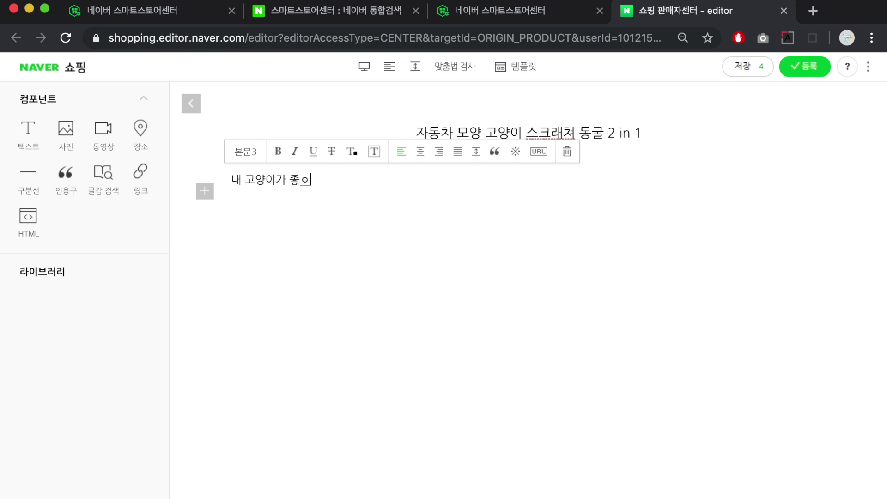
pyautogui.write('모양 스크래쳐.')
pyautogui.press('Return')
pyautogui.write('고양이가 좋')
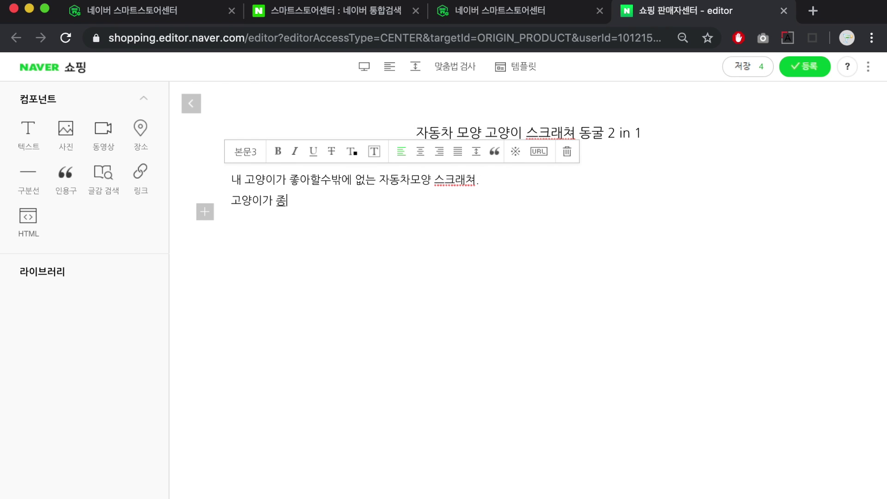
pyautogui.write('아하는 숨을 공간까지 포함되어 내 고양이의 완소템이 될거에요.')
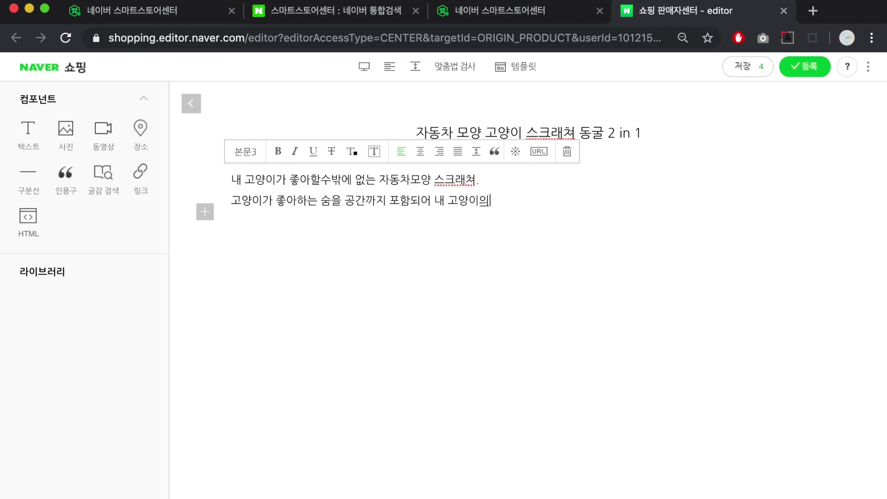
# Add a third body line "디자인이 이뻐 어디에 두어도 인테리어용품으로 사용할수 있는건 덤이랍니다."
pyautogui.press('Return')
pyautogui.write('디자인이 이뻐 어디에 두어도 인테리에')
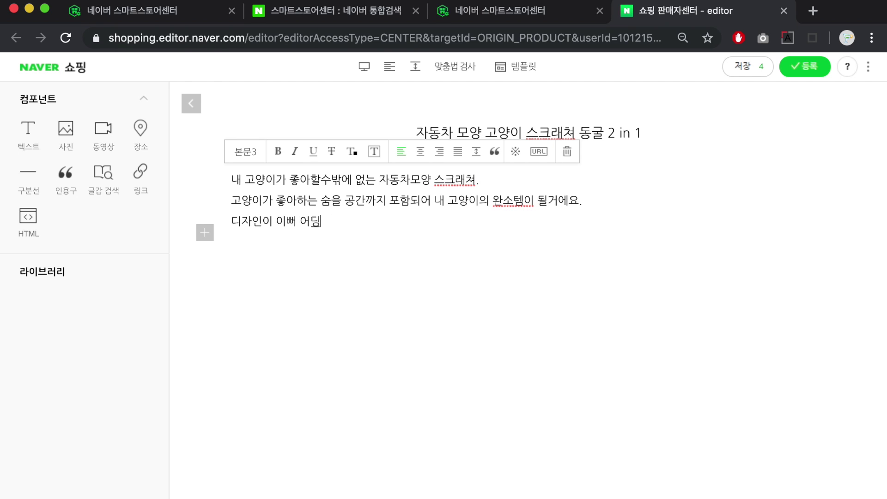
pyautogui.write('용품으로 사용할수 있는건 덤이랍니다.')
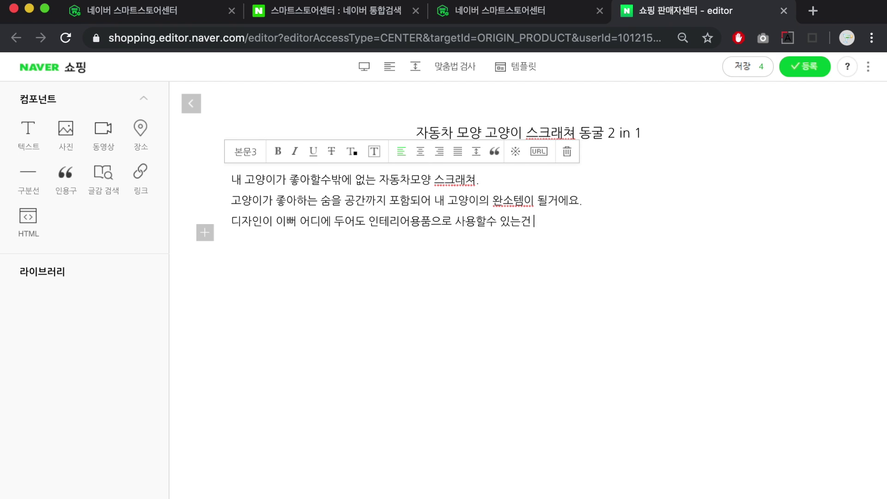
# Centre the three body lines and end the first one with an exclamation mark instead of a full stop
pyautogui.press('super+a')
pyautogui.click(421, 151)
pyautogui.click(655, 180)
pyautogui.press('BackSpace')
pyautogui.write('!')
# Try a different text style on the words "자동차모양 스크래쳐!" and undo it
pyautogui.moveTo(553, 179); pyautogui.dragTo(650, 180)
pyautogui.click(250, 157)
pyautogui.click(330, 207)
pyautogui.press('super+z')
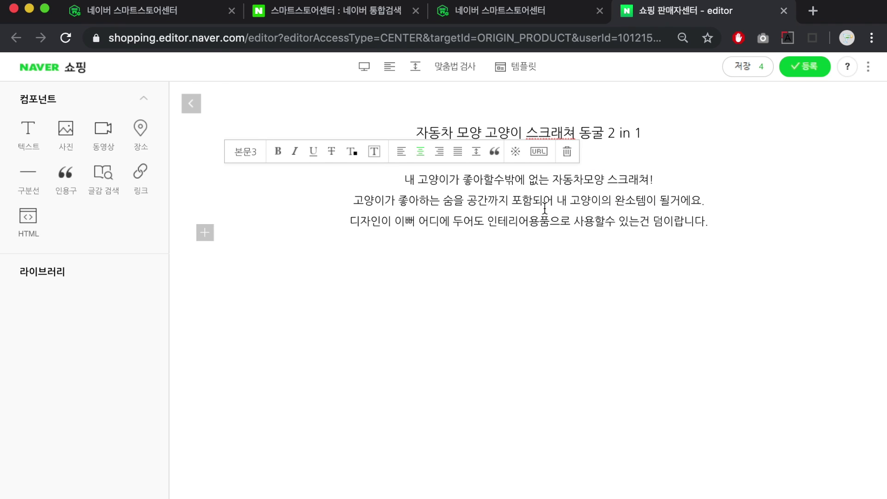
# Add the event text "특별 이벤트로 지금 구매시" and "캣닢을 증정합니다!!" on two lines below the body text
pyautogui.click(724, 223)
pyautogui.press('Return')
pyautogui.write('지금 구매하시면')
pyautogui.press('BackSpace')
pyautogui.press('BackSpace')
pyautogui.press('BackSpace')
pyautogui.press('BackSpace')
pyautogui.press('BackSpace')
pyautogui.press('BackSpace')
pyautogui.press('BackSpace')
pyautogui.press('BackSpace')
pyautogui.write('특별 이벤트로 지금 구매시')
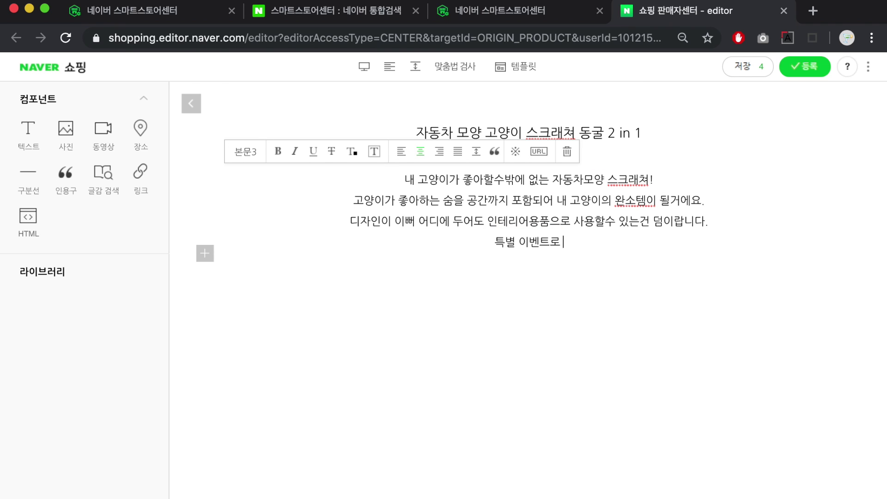
pyautogui.press('Return')
pyautogui.write('캣닢을 증정합니다!!')
# Convert the two event lines into a speech-bubble quotation
pyautogui.moveTo(596, 263); pyautogui.dragTo(465, 241)
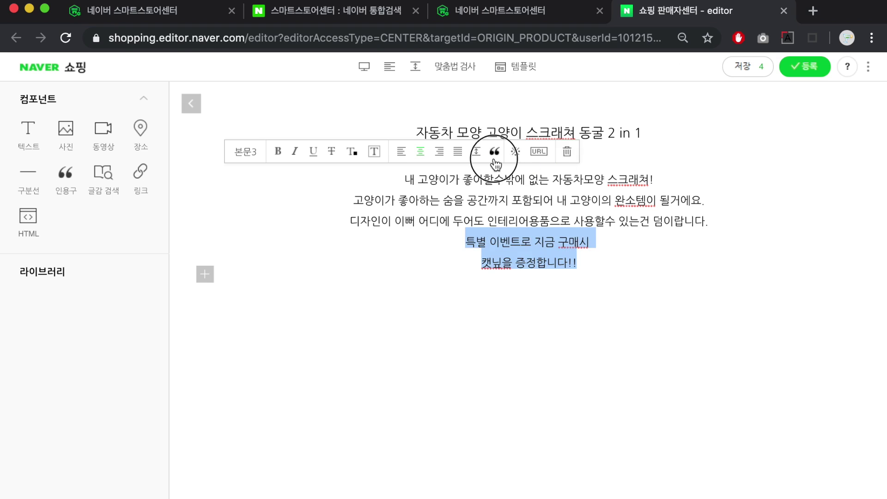
pyautogui.click(495, 152)
pyautogui.click(324, 242)
# Set the headline "자동차 모양 고양이 스크래쳐 동굴 2 in 1" to the 제목2 style
pyautogui.moveTo(648, 134); pyautogui.dragTo(414, 133)
pyautogui.click(244, 105)
pyautogui.click(297, 181)
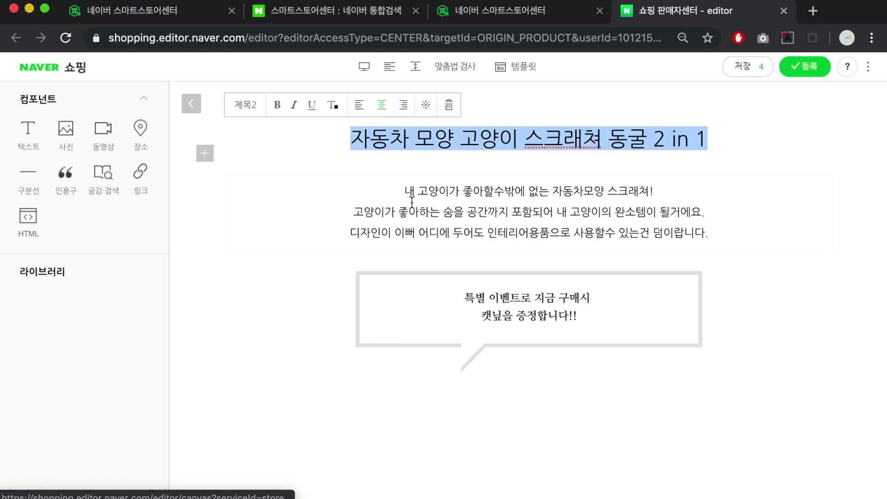
pyautogui.click(443, 218)
# Examine the divider (구분선), HTML and photo (사진) components that can be inserted below the quotation
pyautogui.scroll(-2, 590, 323)
pyautogui.click(573, 379)
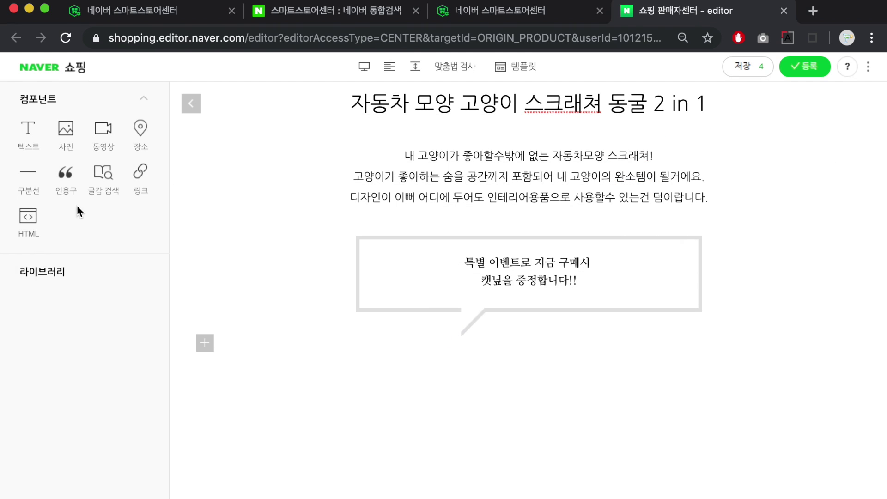
pyautogui.click(29, 177)
pyautogui.click(518, 166)
pyautogui.click(28, 216)
pyautogui.click(636, 179)
pyautogui.click(66, 131)
pyautogui.click(392, 266)
pyautogui.click(701, 438)
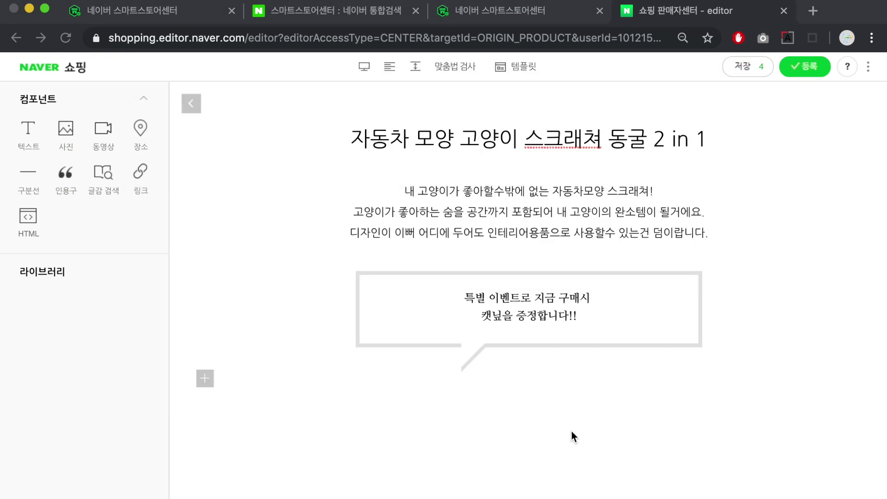
# Look through the whole detailed description and register (등록) it in the product form
pyautogui.click(390, 66)
pyautogui.click(399, 120)
pyautogui.scroll(-20, 501, 275)
pyautogui.scroll(20, 501, 275)
pyautogui.click(805, 66)
pyautogui.scroll(-2, 696, 232)
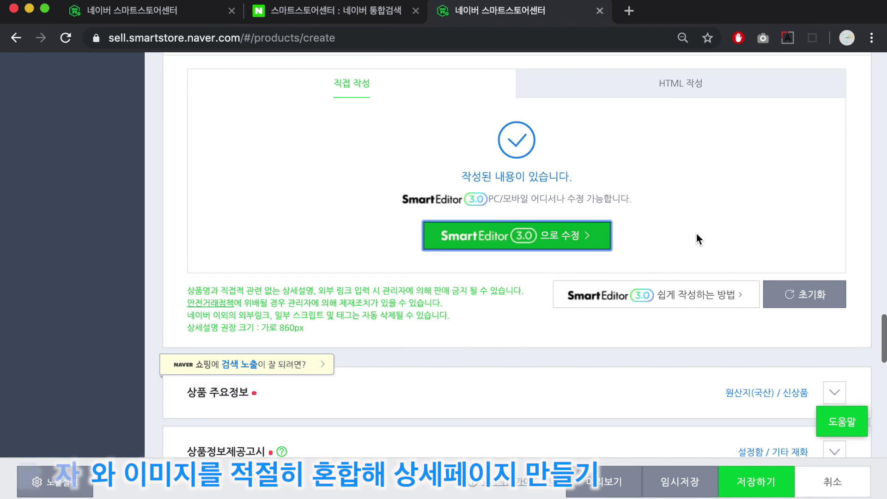
pyautogui.click(682, 227)
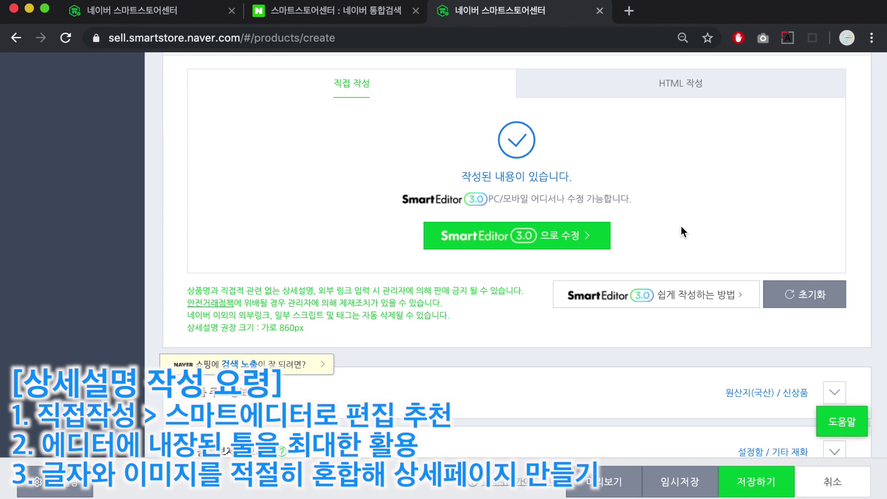
# Expand the main product information (상품 주요정보) section and set the brand (브랜드) to 엔터콘
pyautogui.scroll(-2, 732, 227)
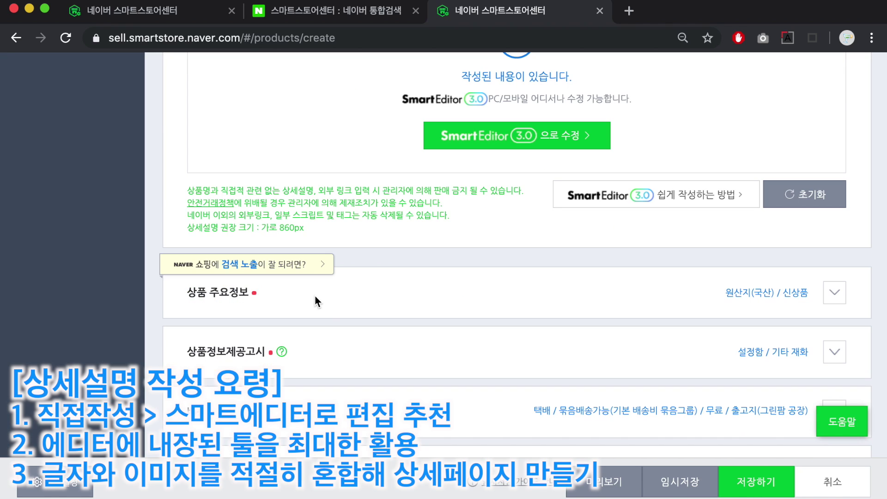
pyautogui.click(386, 298)
pyautogui.scroll(-2, 422, 246)
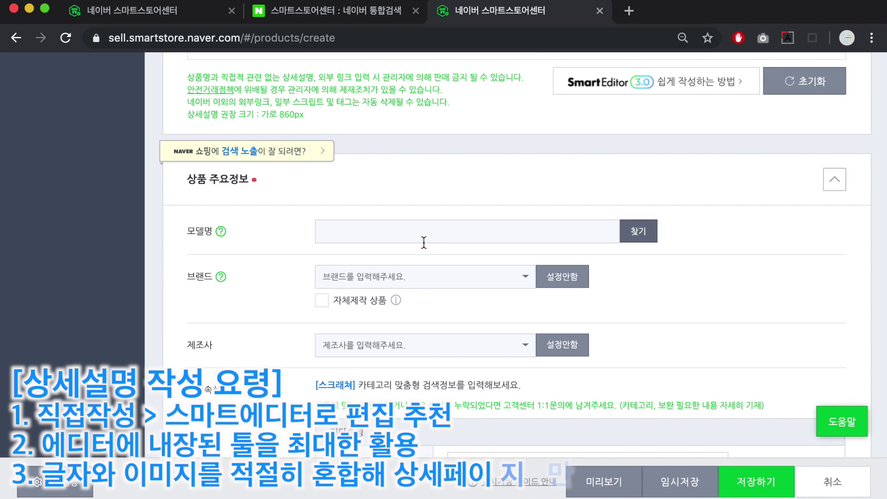
pyautogui.click(424, 238)
pyautogui.scroll(-1, 424, 238)
pyautogui.click(425, 232)
pyautogui.write('엔터콘')
pyautogui.press('Return')
# Set the manufacturer (제조사) to 알탠토OEM
pyautogui.scroll(-2, 436, 213)
pyautogui.click(436, 211)
pyautogui.write('알탠토OEM')
pyautogui.press('Return')
# Choose the material (소재) and scratcher type (스크래쳐유형) in the product attributes
pyautogui.scroll(-2, 490, 231)
pyautogui.click(502, 250)
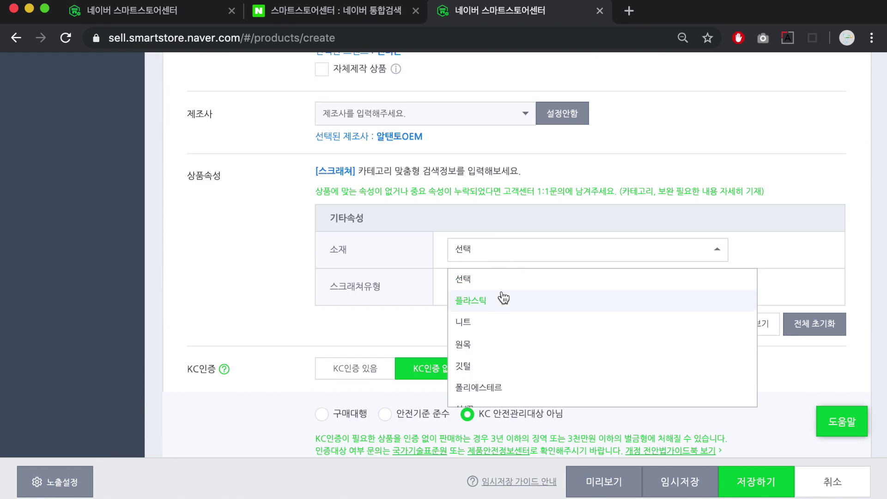
pyautogui.scroll(-5, 503, 310)
pyautogui.click(464, 297)
pyautogui.click(462, 231)
pyautogui.click(490, 323)
pyautogui.click(493, 231)
pyautogui.click(494, 282)
# Set the origin (원산지) to imported (수입산) and select its region and country
pyautogui.scroll(-1, 500, 287)
pyautogui.scroll(-2, 500, 288)
pyautogui.click(400, 279)
pyautogui.scroll(-2, 400, 279)
pyautogui.click(394, 253)
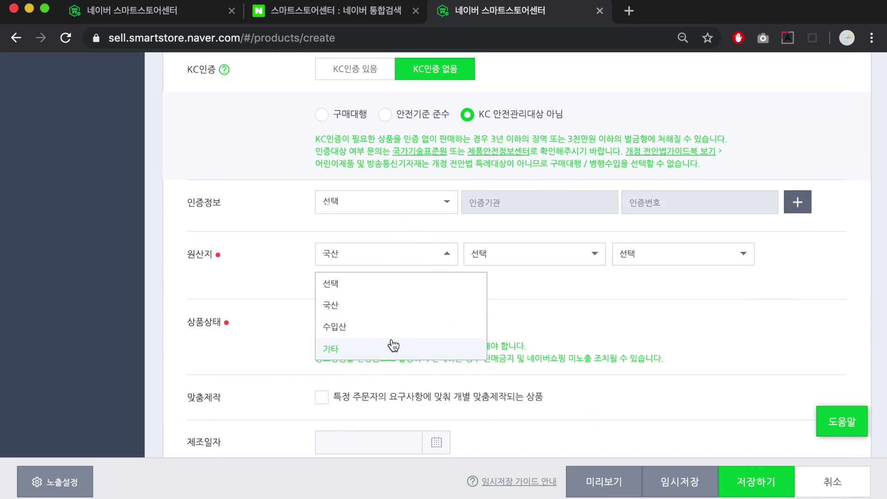
pyautogui.click(391, 331)
pyautogui.click(505, 225)
pyautogui.click(506, 305)
pyautogui.click(647, 225)
pyautogui.scroll(-3, 655, 364)
pyautogui.click(653, 341)
# Fill the product information notice (상품정보제공고시) using 상품상세 참조로 전체 입력 and enter the A/S contact's phone number
pyautogui.scroll(-8, 370, 273)
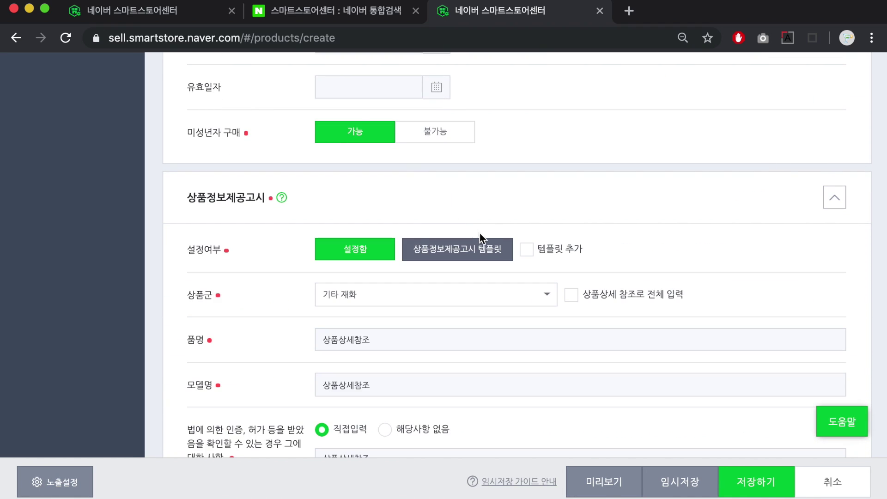
pyautogui.scroll(-3, 455, 236)
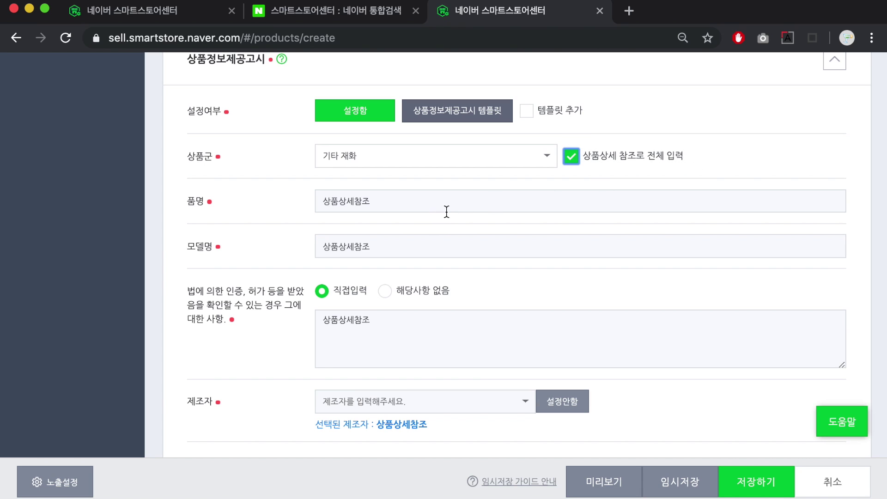
pyautogui.scroll(-4, 476, 218)
pyautogui.click(391, 307)
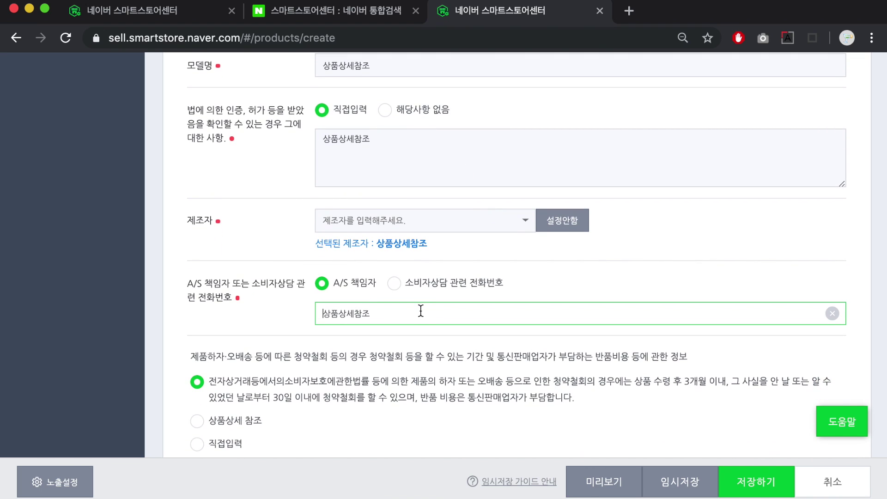
pyautogui.write('010-1111-1111')
# Switch the non-defect withdrawal restriction reason (제품하자가 아닌 소비자의 단순변심) to 직접입력 and accept the legal notice
pyautogui.scroll(-4, 249, 174)
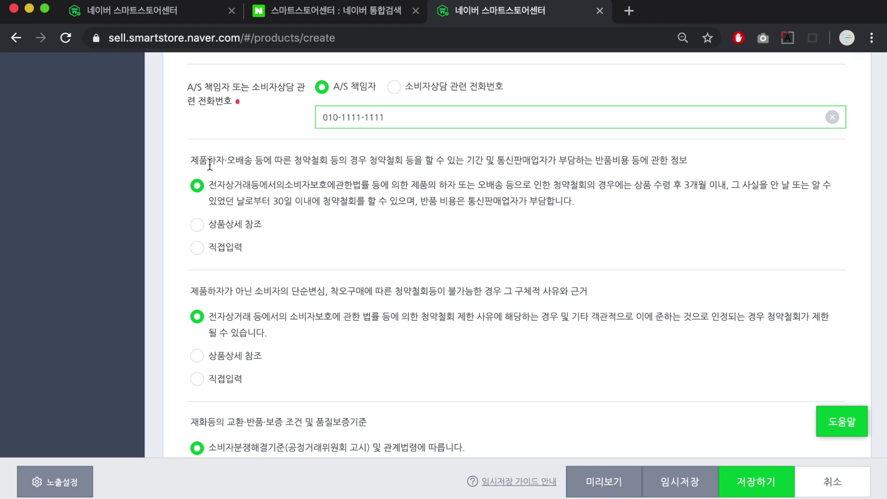
pyautogui.scroll(-2, 270, 258)
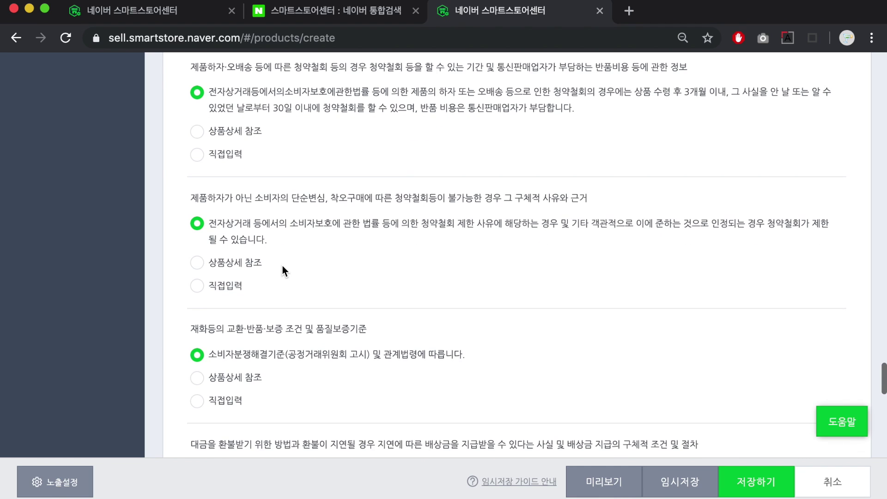
pyautogui.scroll(3, 311, 341)
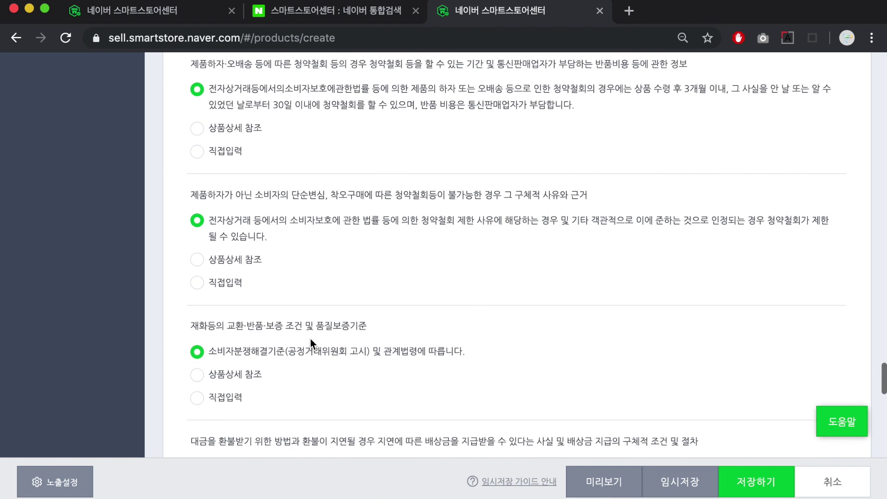
pyautogui.scroll(1, 311, 339)
pyautogui.click(267, 218)
pyautogui.scroll(-1, 254, 292)
pyautogui.click(227, 364)
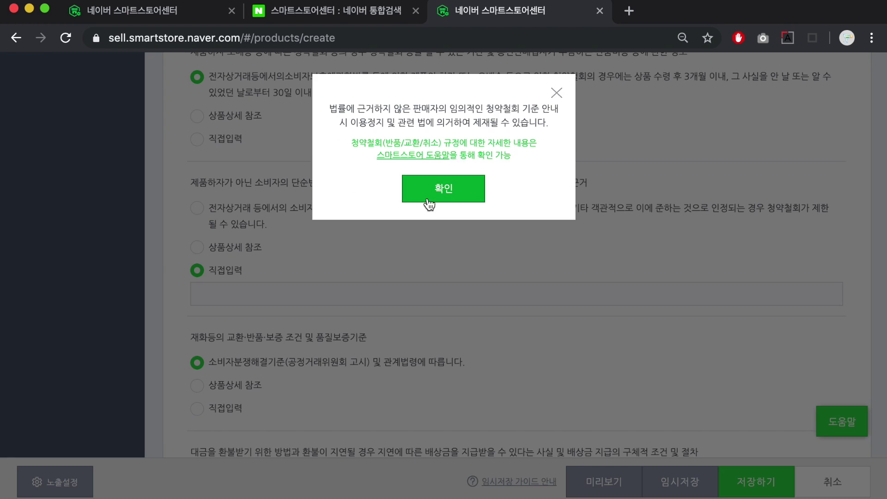
pyautogui.click(428, 204)
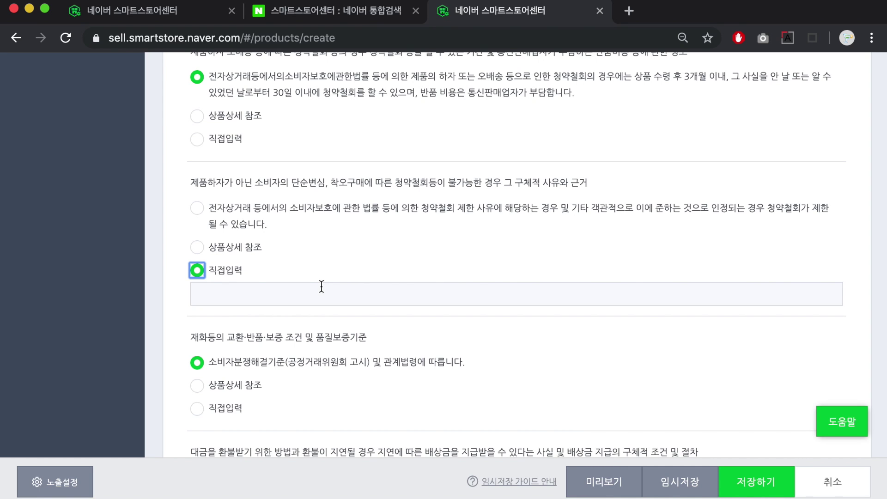
# Enable visit pickup (방문수령) and quick service (퀵서비스) as additional delivery methods
pyautogui.scroll(-15, 357, 227)
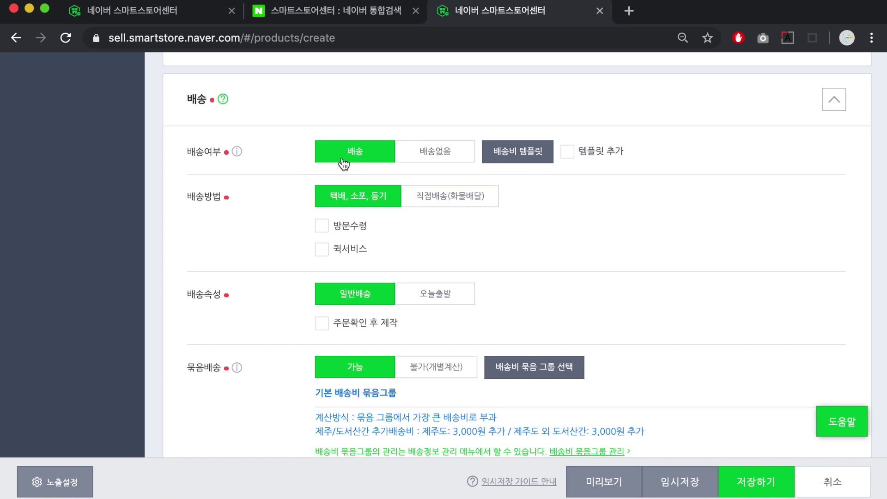
pyautogui.scroll(-1, 319, 176)
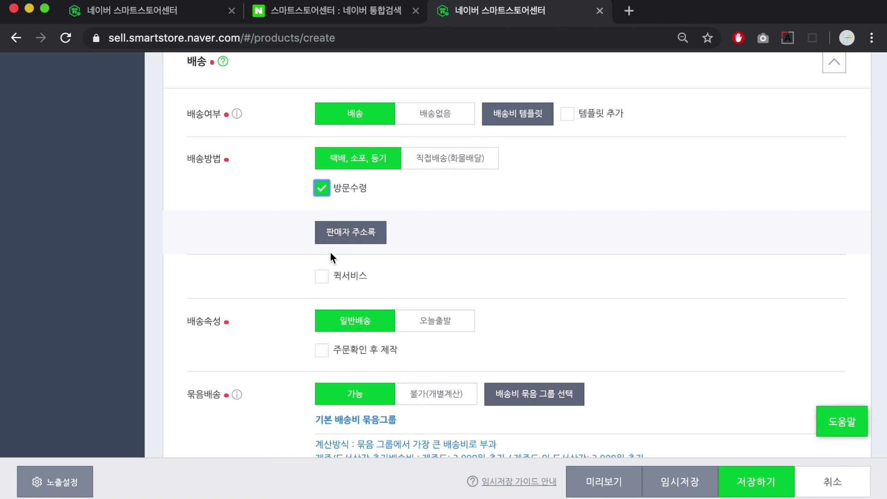
pyautogui.click(323, 277)
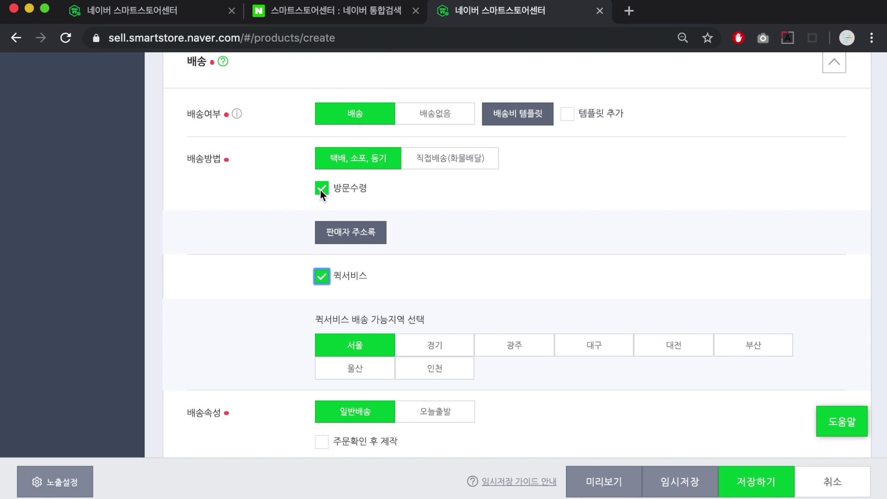
# Set the product shipping fee (상품별 배송비) to 조건부 무료 with a 2500 won base fee, free for purchases from 98000 won
pyautogui.scroll(-8, 309, 190)
pyautogui.click(351, 226)
pyautogui.click(323, 278)
pyautogui.click(377, 269)
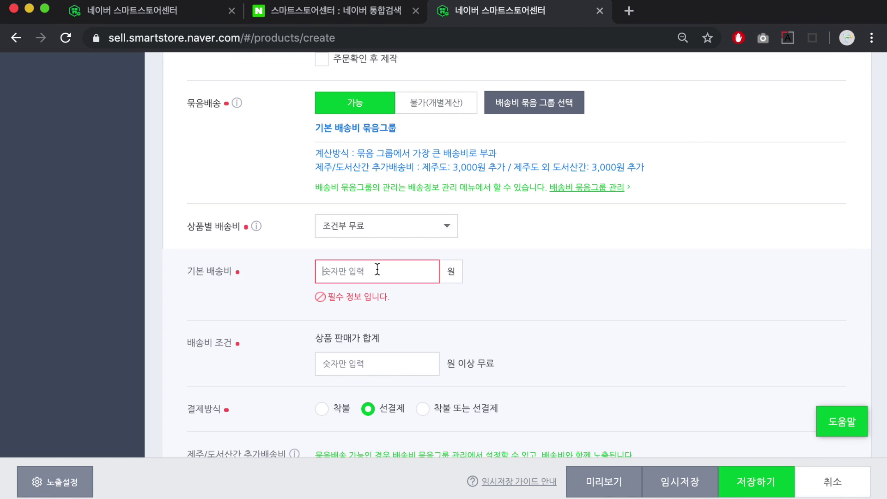
pyautogui.write('2500')
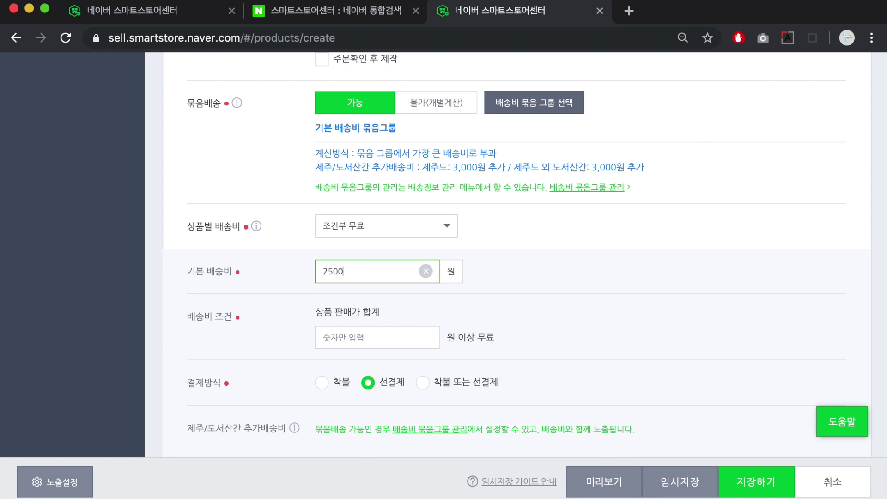
pyautogui.press('Tab')
pyautogui.write('98000')
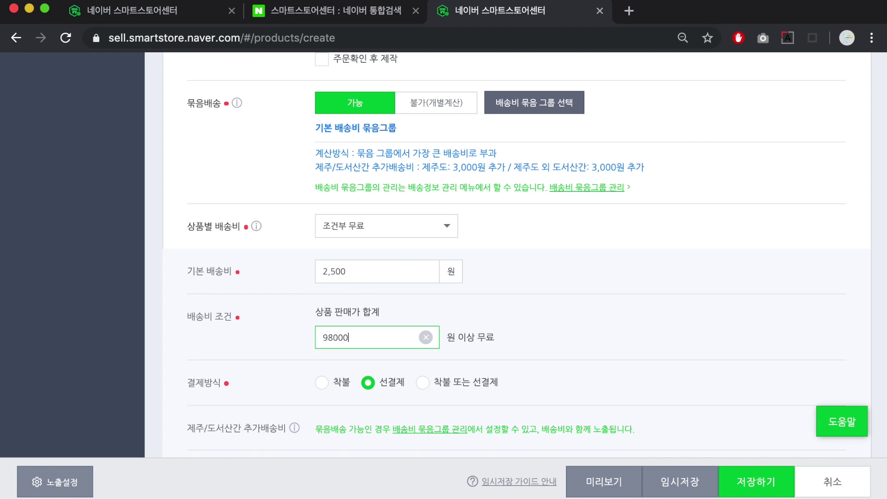
# Set the shipping payment method (결제방식) to 착불 또는 선결제 and expand the return/exchange settings (반품/교환)
pyautogui.scroll(-3, 422, 236)
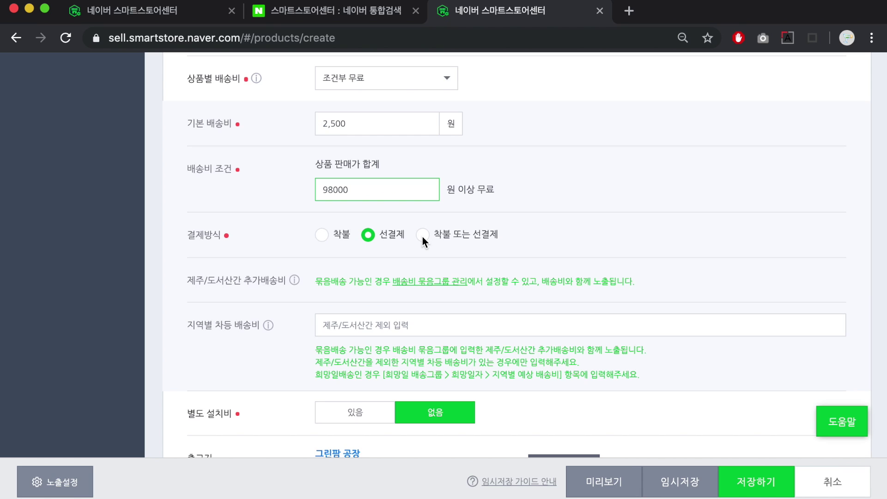
pyautogui.click(422, 235)
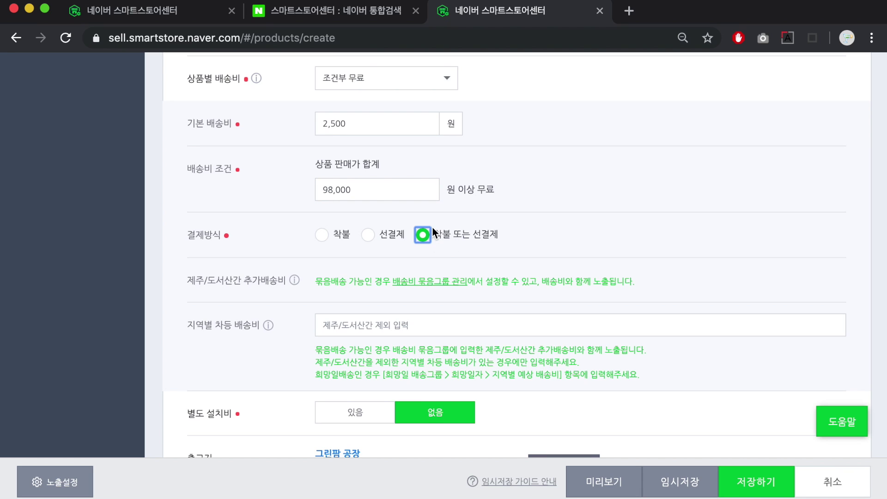
pyautogui.scroll(-6, 301, 207)
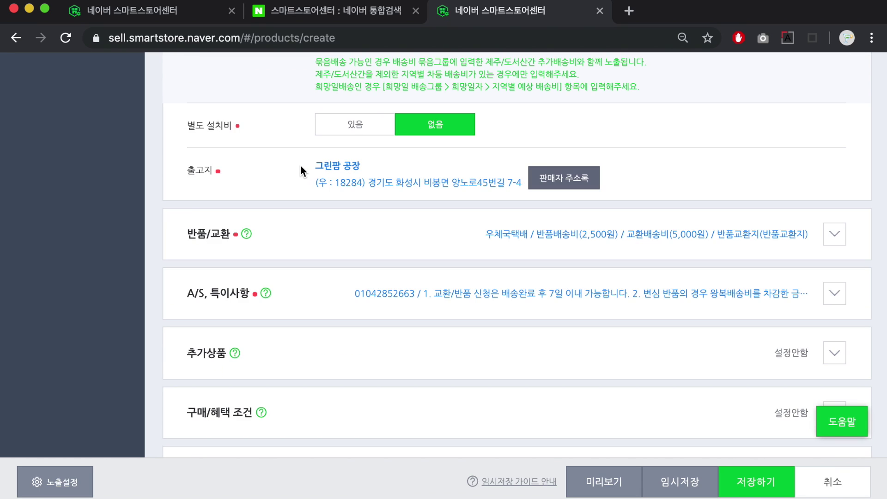
pyautogui.click(309, 220)
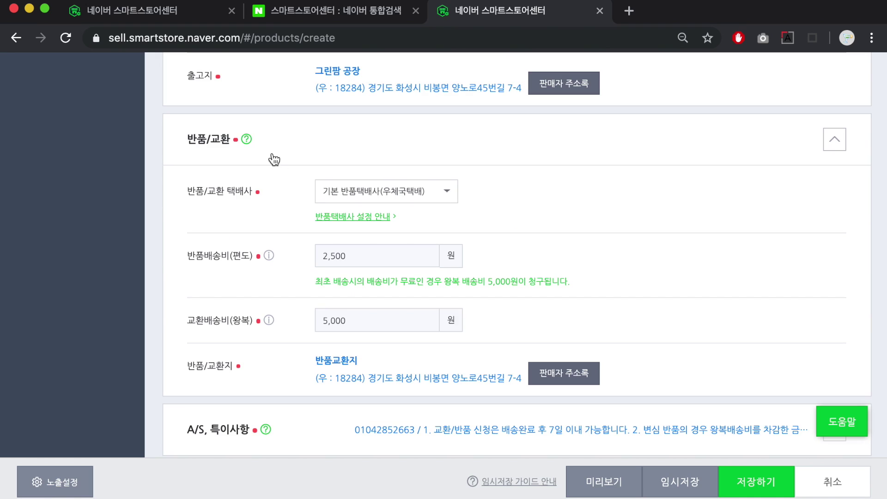
# Replace the A/S phone number in the A/S, 특이사항 section and look through the A/S guidance text (A/S안내)
pyautogui.click(349, 255)
pyautogui.moveTo(359, 315); pyautogui.dragTo(315, 309)
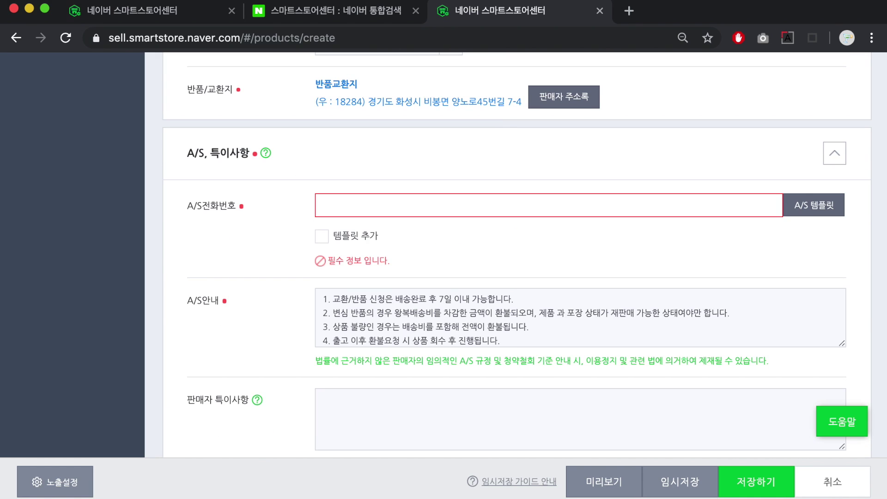
pyautogui.write('01011111111')
pyautogui.click(410, 300)
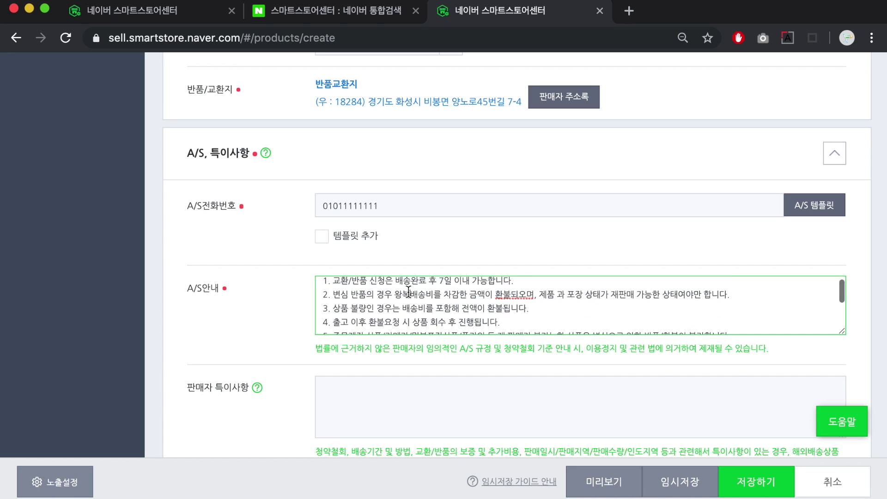
pyautogui.click(319, 285)
pyautogui.scroll(-1, 320, 285)
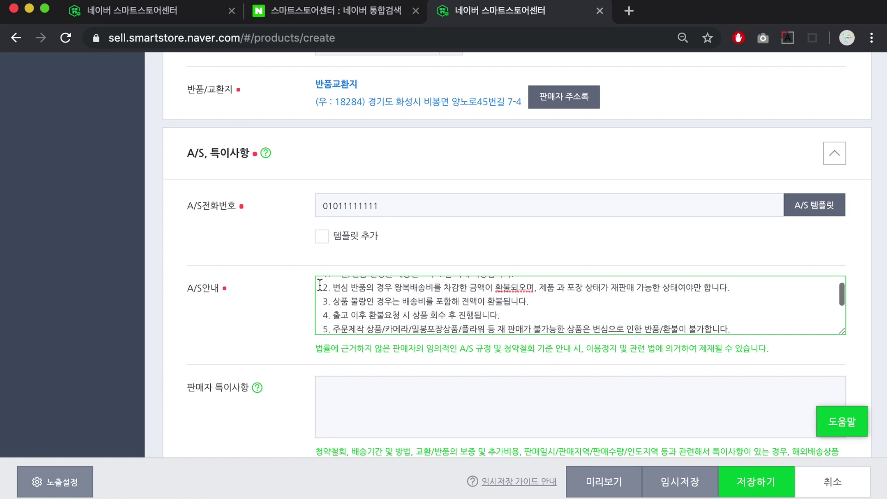
# Set the selection type of the additional products (추가상품) to 설정함
pyautogui.scroll(-10, 320, 285)
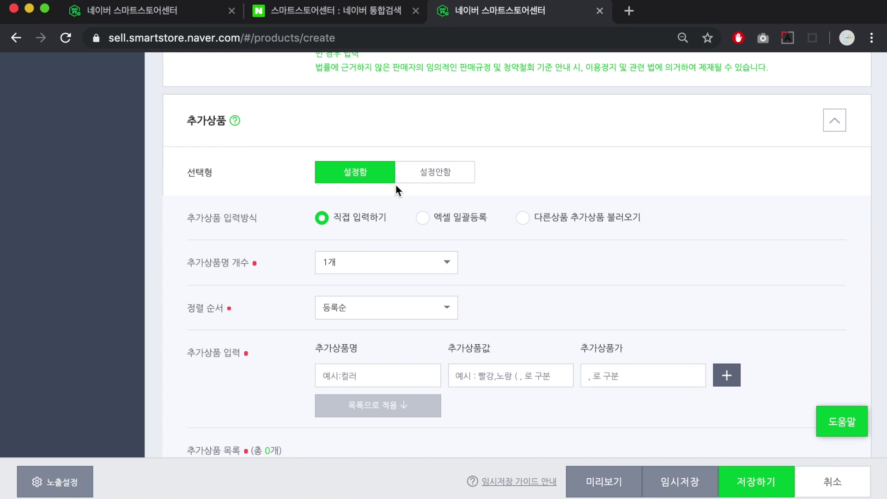
pyautogui.click(435, 172)
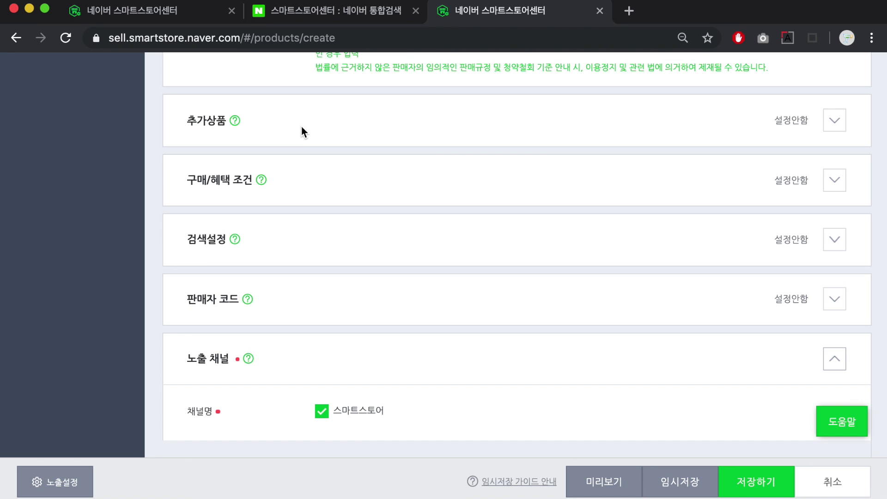
pyautogui.click(308, 126)
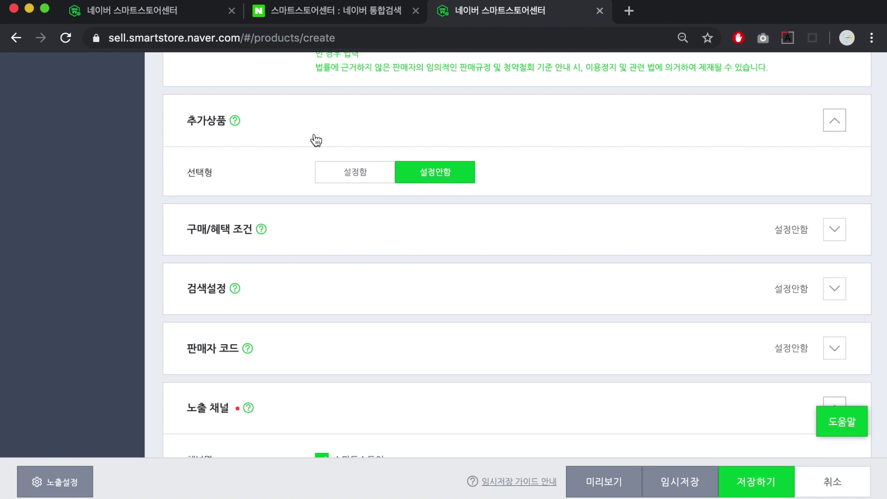
pyautogui.click(355, 183)
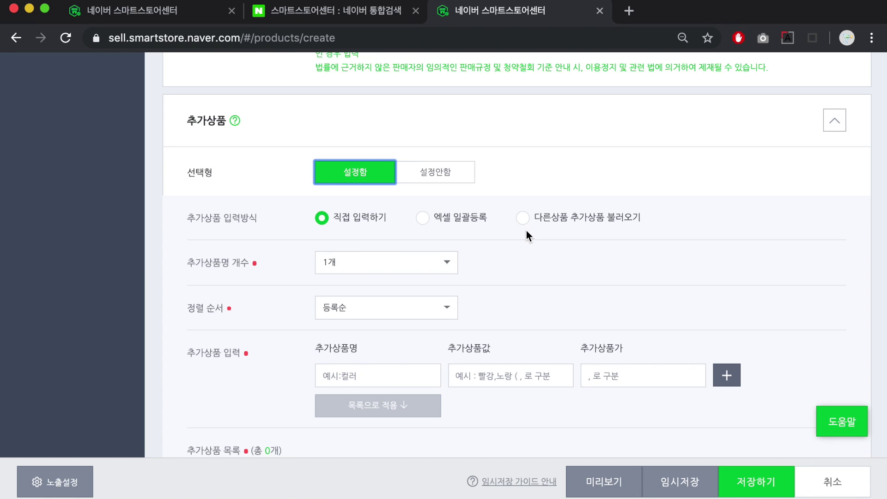
# Expand the purchase and benefit conditions (구매/혜택 조건) and enable points for product reviews (상품리뷰 작성시 지급)
pyautogui.scroll(-10, 526, 231)
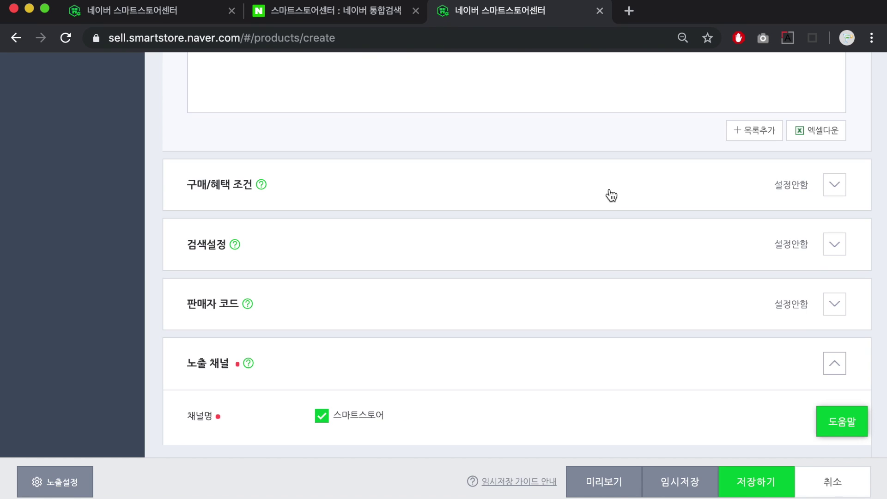
pyautogui.click(336, 184)
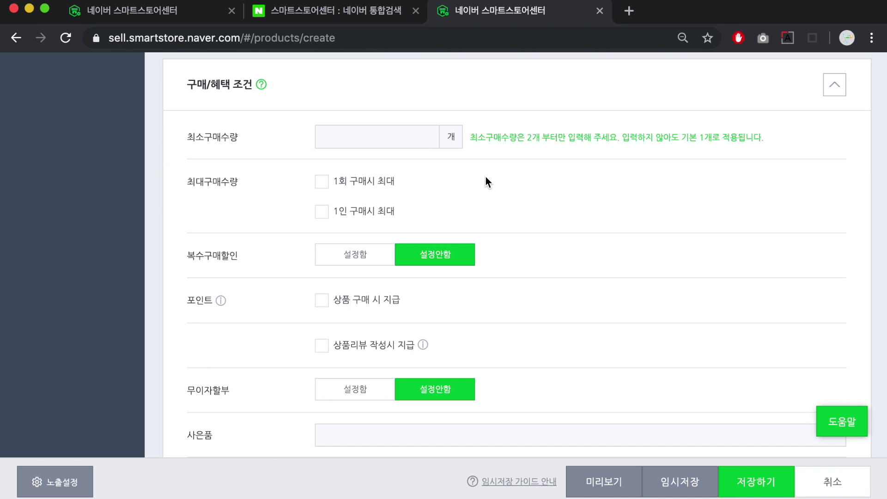
pyautogui.scroll(-2, 490, 175)
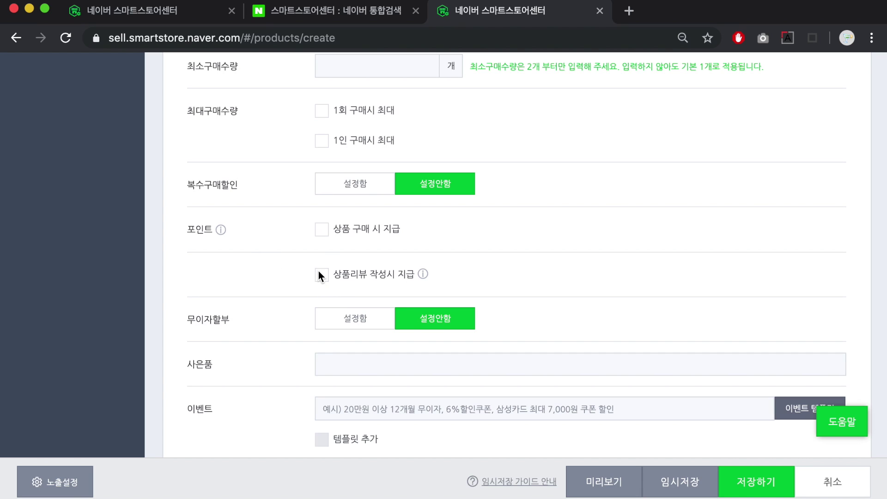
pyautogui.click(368, 277)
pyautogui.click(366, 277)
pyautogui.click(368, 281)
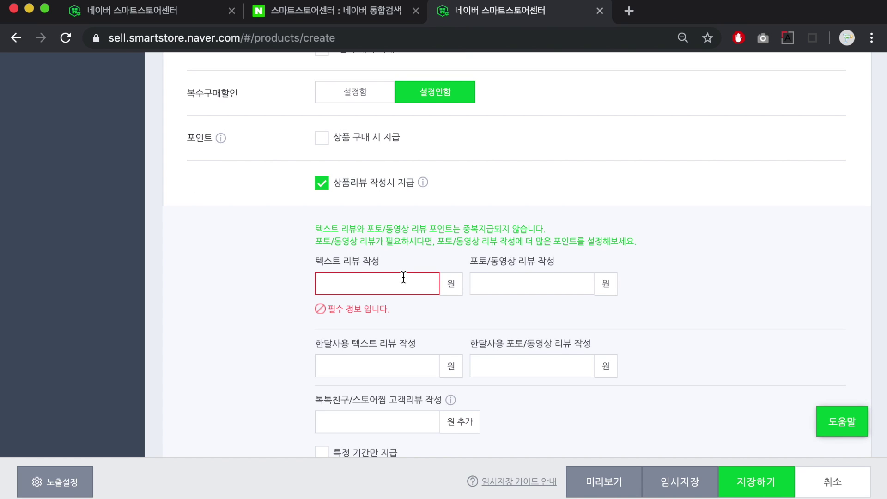
# Set review points to 50 won for text and 150 for photo/video, the same for one-month reviews, plus 20 for 톡톡친구/스토어찜 customers
pyautogui.scroll(-1, 403, 277)
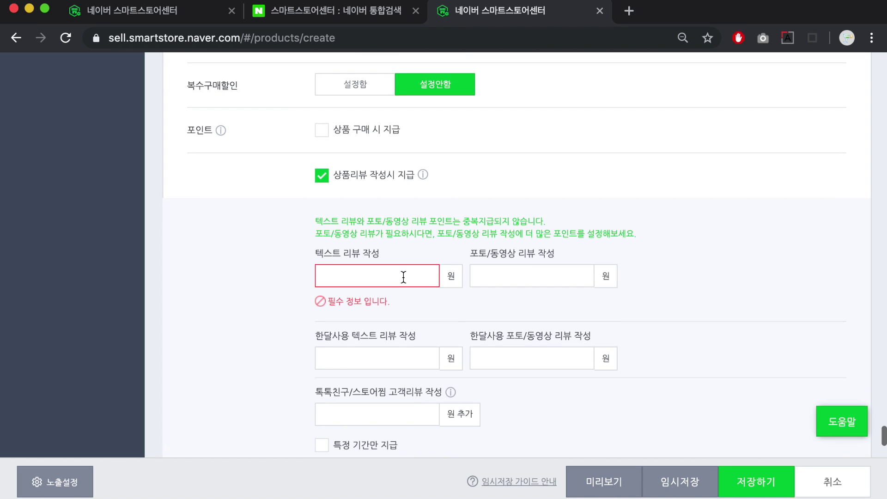
pyautogui.scroll(-1, 404, 277)
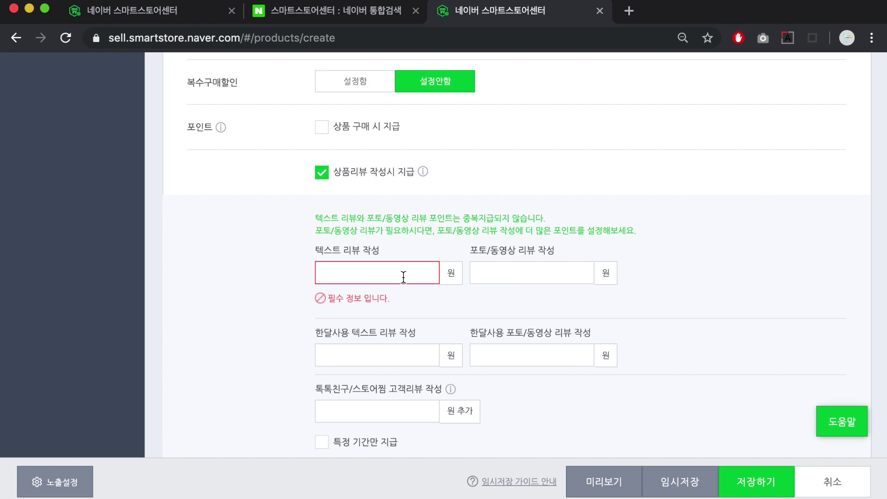
pyautogui.write('50')
pyautogui.press('Tab')
pyautogui.write('150')
pyautogui.press('Tab')
pyautogui.write('50')
pyautogui.press('Tab')
pyautogui.write('150')
pyautogui.press('Tab')
# Enter 여름맞이 고양이용품 할인 이벤트 as the product's event text (이벤트), leaving the gift (사은품) empty
pyautogui.click(507, 327)
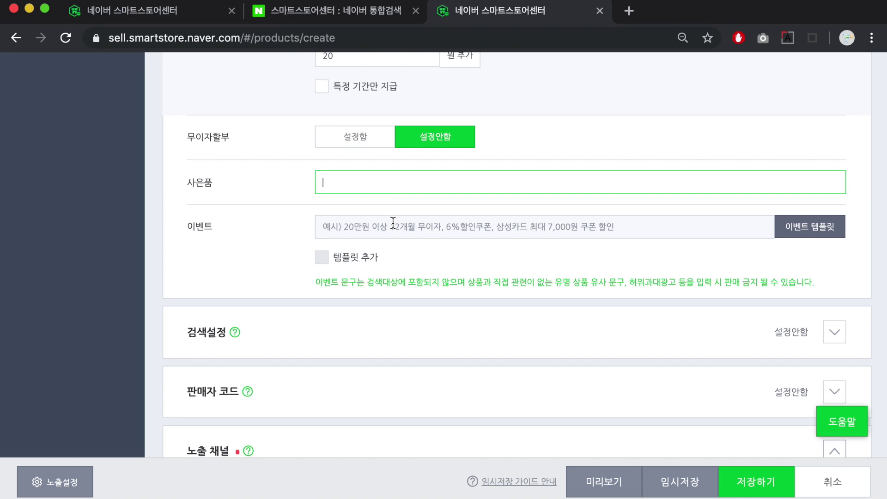
pyautogui.click(393, 224)
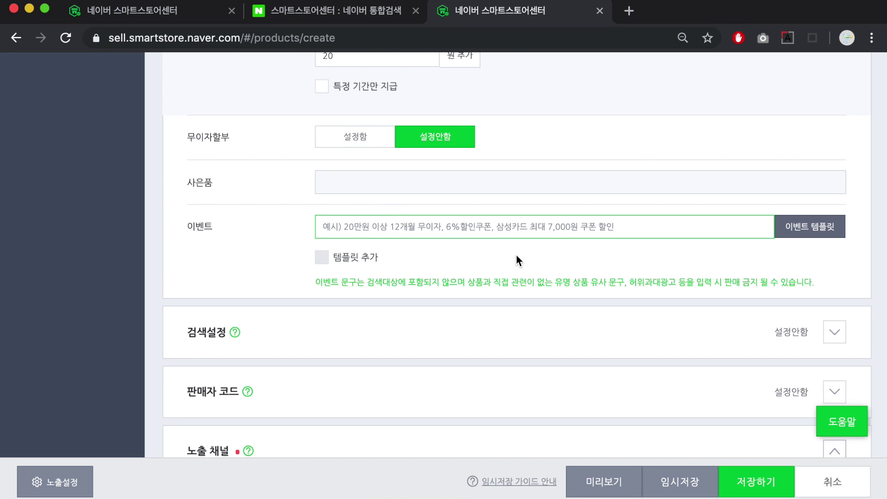
pyautogui.write('여름맞이 고양이용품 할인 이벤트')
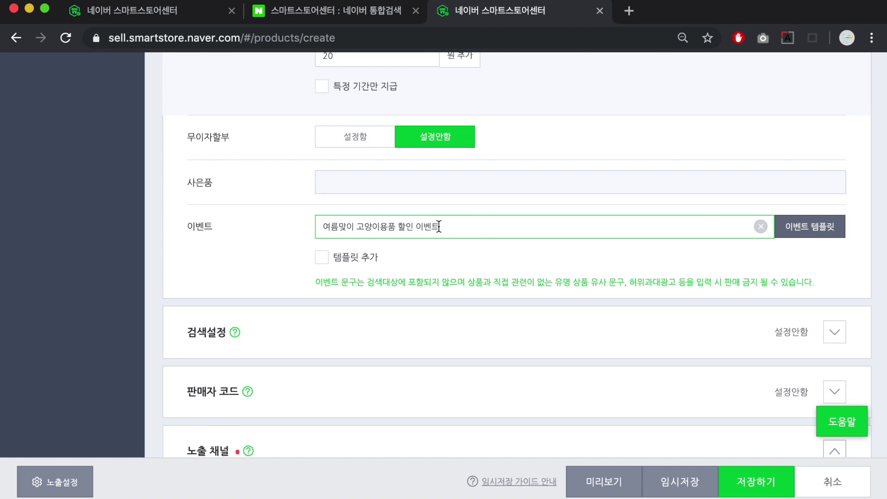
# Expand the search settings (검색설정) and enable direct tag entry (태그 직접 입력)
pyautogui.scroll(-3, 498, 201)
pyautogui.click(498, 199)
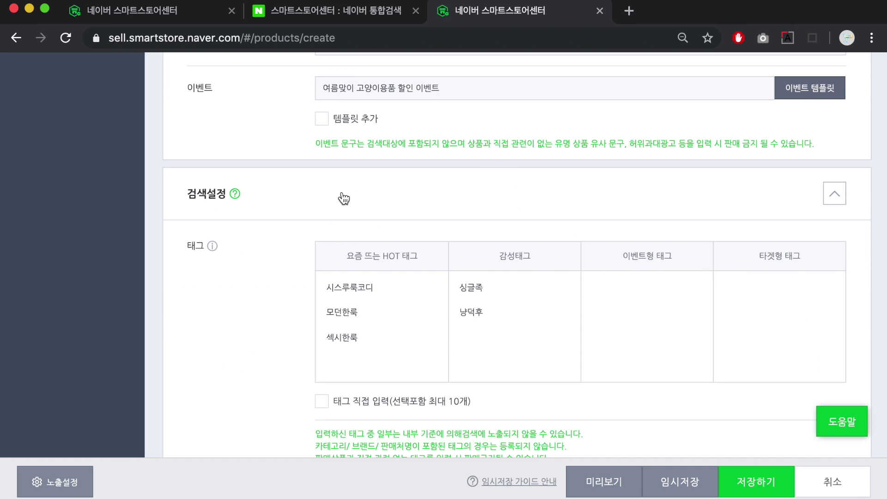
pyautogui.scroll(-2, 343, 198)
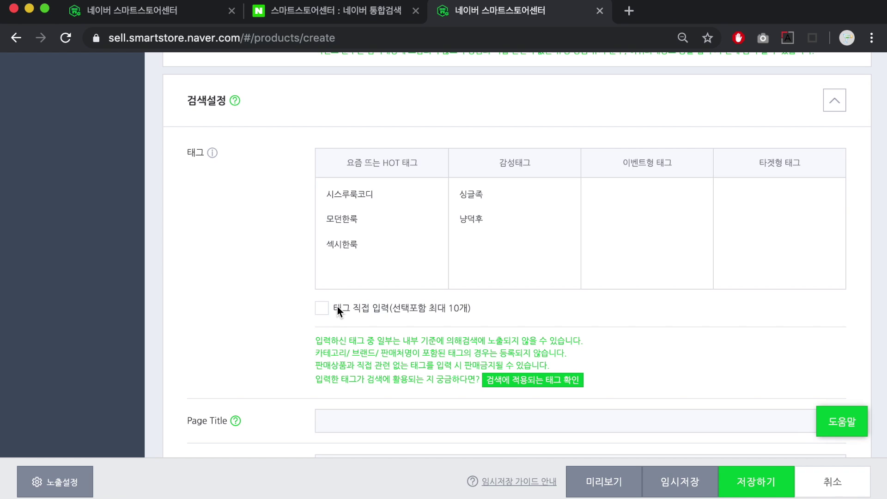
pyautogui.moveTo(354, 311); pyautogui.dragTo(265, 305)
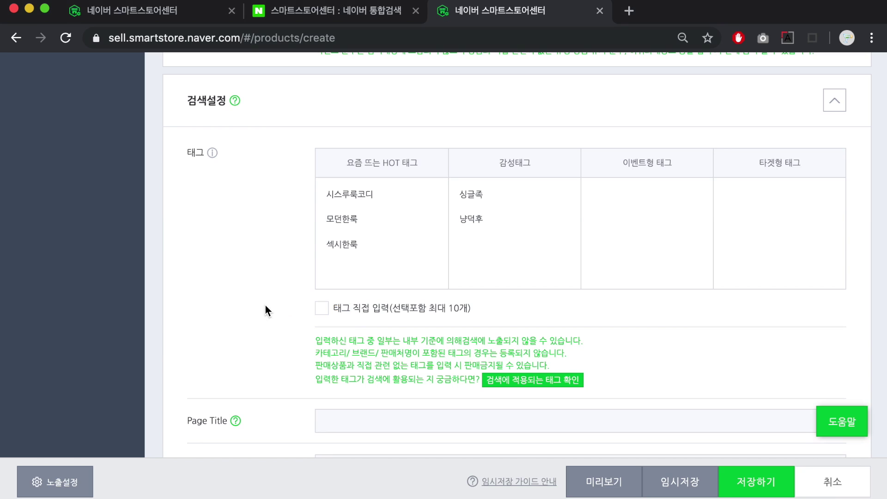
pyautogui.click(339, 308)
pyautogui.scroll(-2, 390, 310)
# Add the search tags 반려동물, 고양이스크래쳐, 스크래치, 고양이화장실 and 고양이매트
pyautogui.write('고양이')
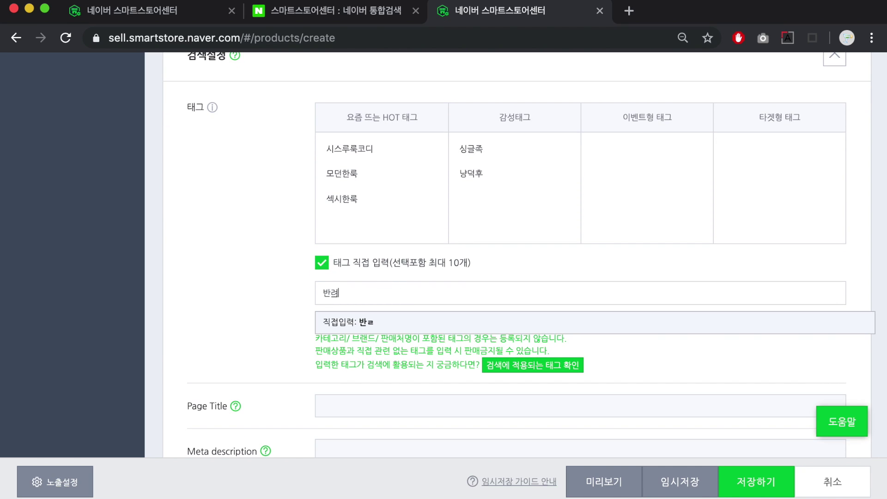
pyautogui.write('스크래쳐')
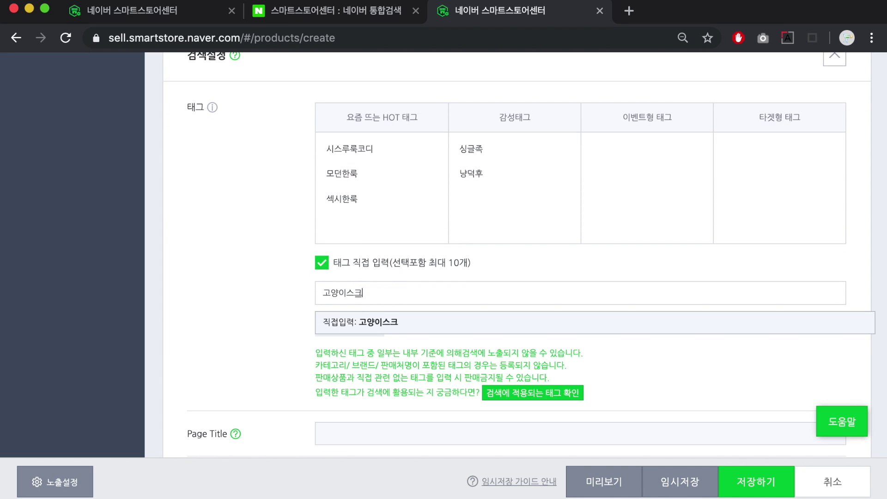
pyautogui.press('Return')
pyautogui.write('스클래쳐')
pyautogui.press('Return')
pyautogui.write('고양이화장실')
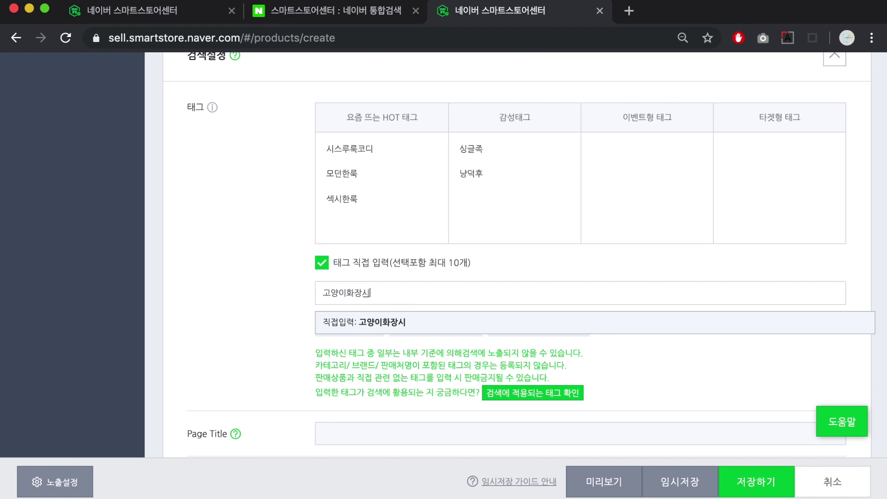
pyautogui.press('Return')
pyautogui.write('고양이캣휠')
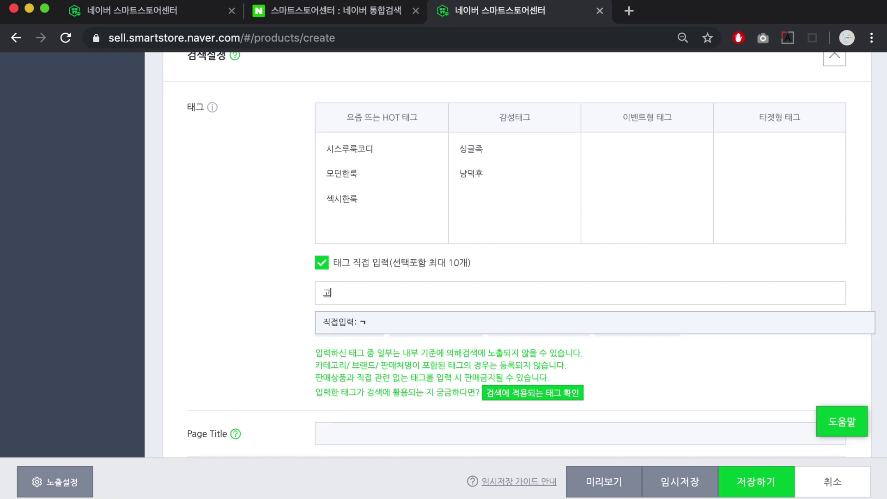
pyautogui.press('Return')
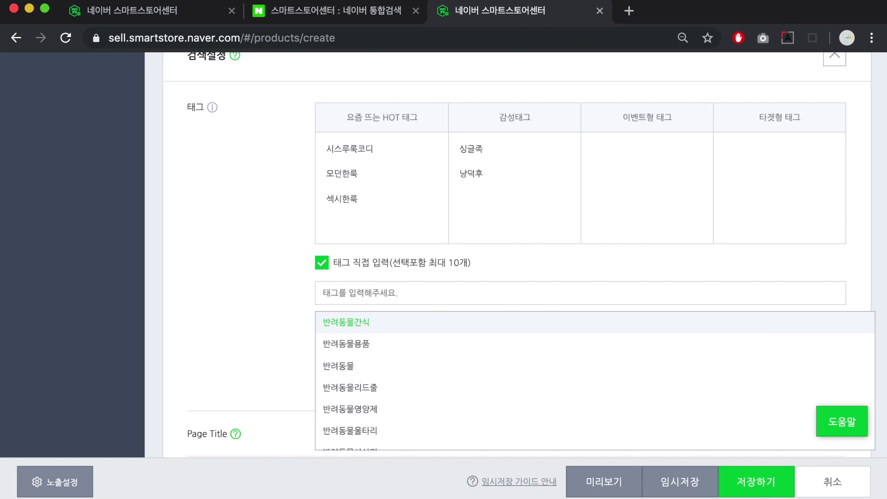
# Add the search tags 고양이용품, 캣타워, 캣폴 and 고양이스크래쳐평판형
pyautogui.write('괴양이용품')
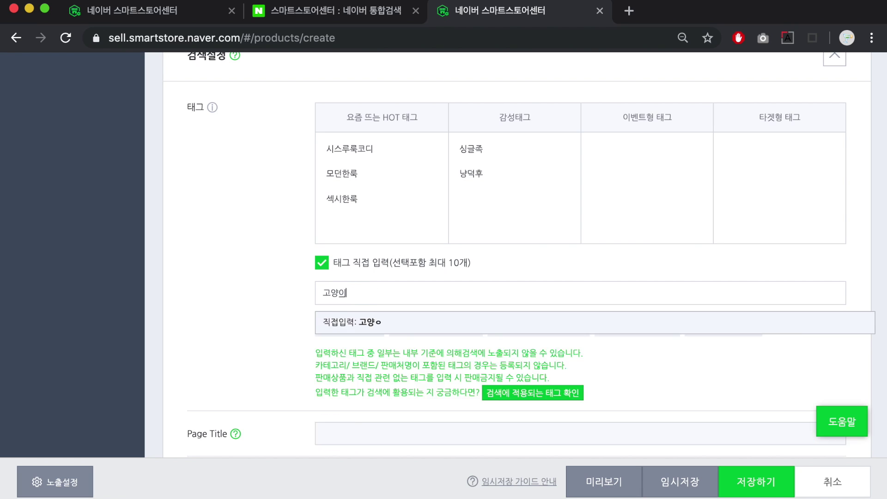
pyautogui.press('Return')
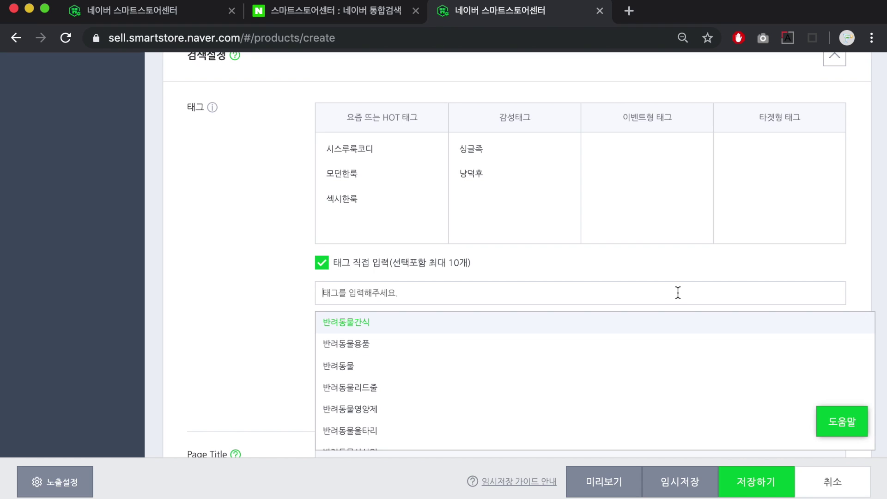
pyautogui.write('캣타워')
pyautogui.press('Return')
pyautogui.write('캣휠')
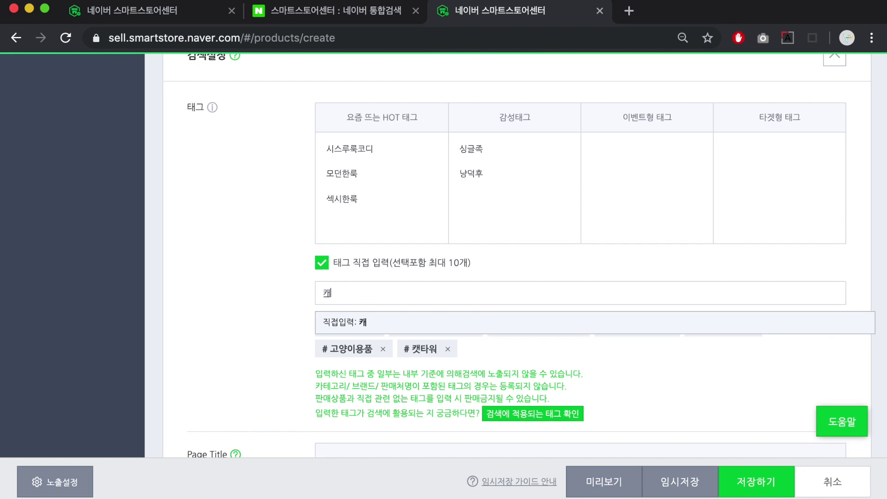
pyautogui.press('Return')
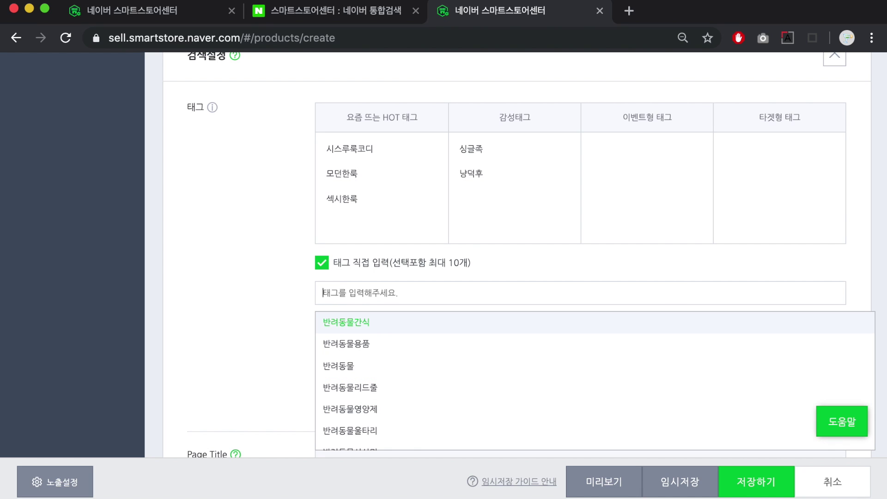
pyautogui.write('고양이스크래쳐')
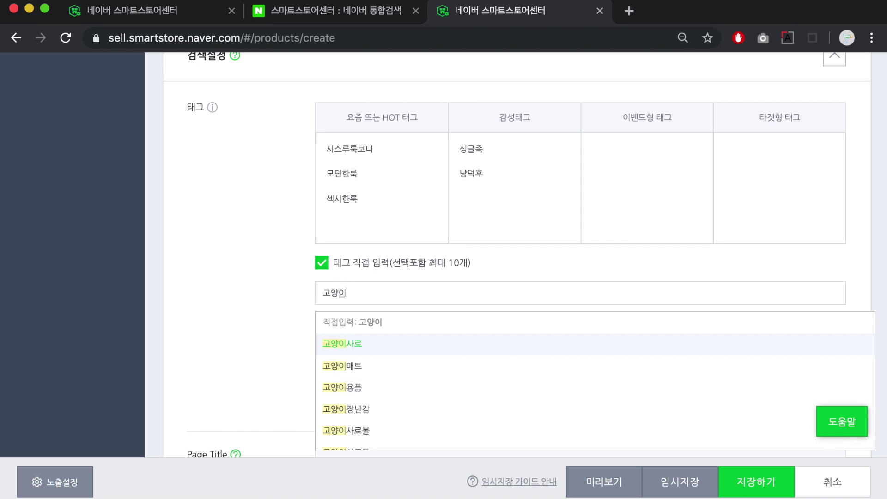
pyautogui.press('Down')
pyautogui.press('Return')
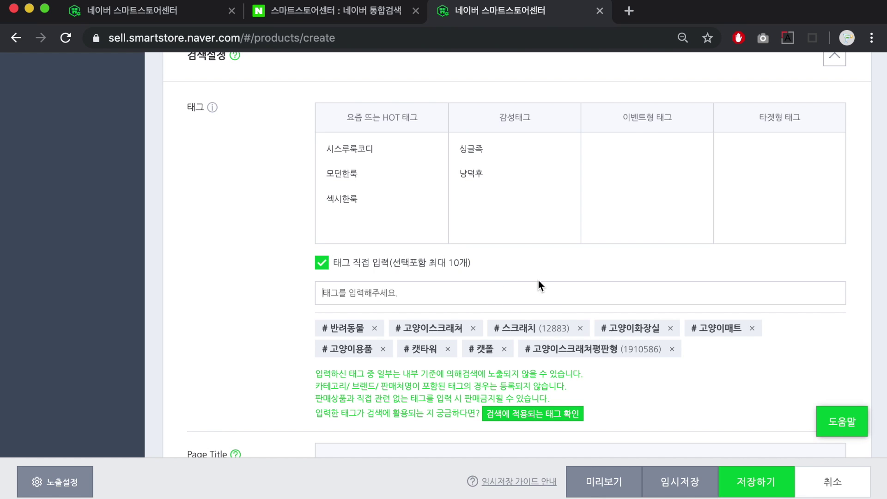
pyautogui.scroll(-5, 539, 280)
pyautogui.click(185, 300)
pyautogui.moveTo(185, 300); pyautogui.dragTo(203, 304)
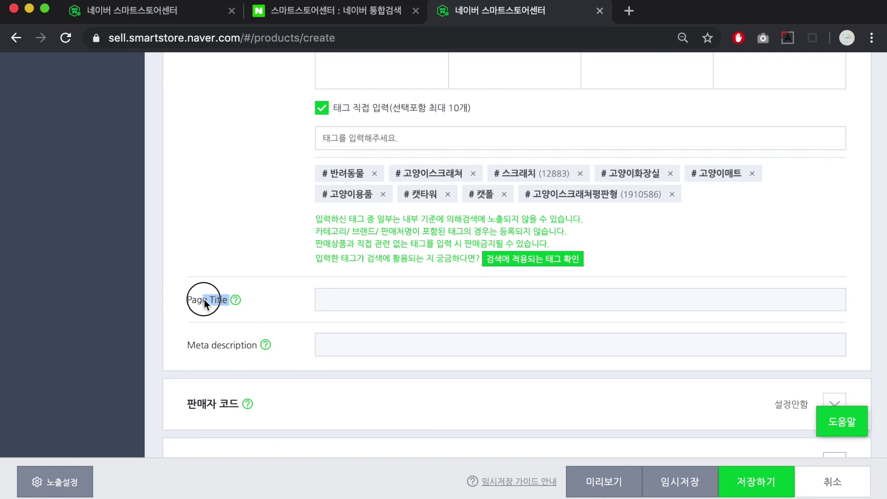
pyautogui.moveTo(188, 345); pyautogui.dragTo(257, 345)
pyautogui.click(572, 294)
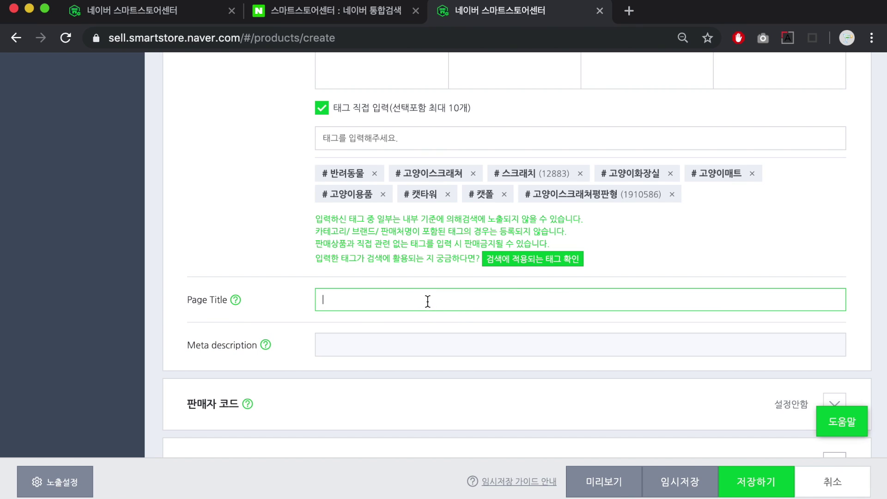
pyautogui.click(405, 324)
pyautogui.click(338, 309)
pyautogui.scroll(-2, 341, 307)
pyautogui.click(185, 252)
pyautogui.click(317, 292)
pyautogui.click(342, 269)
pyautogui.click(341, 263)
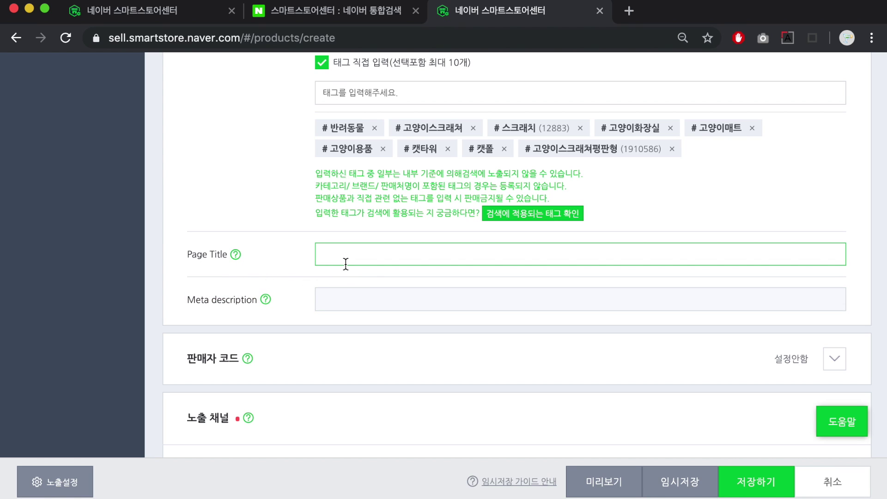
# Set the Page Title to "[할인][당일배송] 고양이 스크래치(스크래쳐) 동굴 자동차모양 / 고양이가 좋아하는 장난감 매트 캣폴 캣타워"
pyautogui.moveTo(222, 255); pyautogui.dragTo(231, 255)
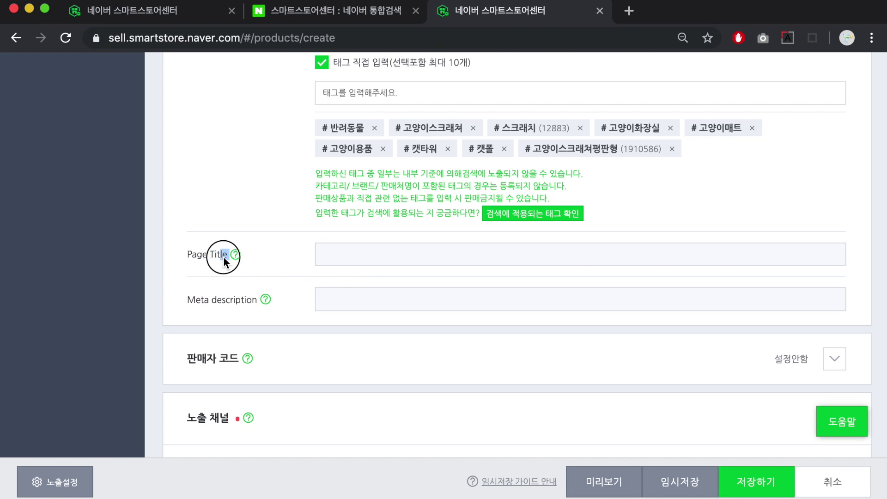
pyautogui.click(370, 255)
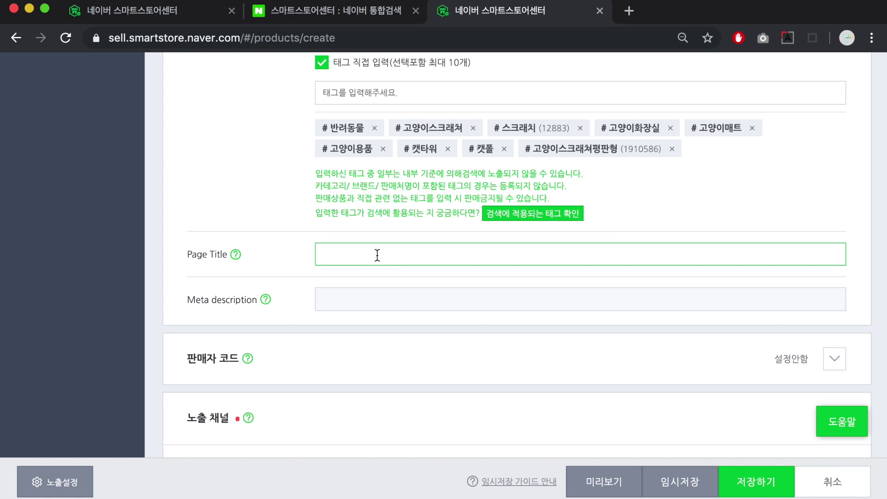
pyautogui.write('[할인][당일배송] 고양이 스크래치(스크래쳐) 동굴 자동차모양 / 고양이가 좋아하는 장난감 매트 캣폴 캣타워')
pyautogui.press('Tab')
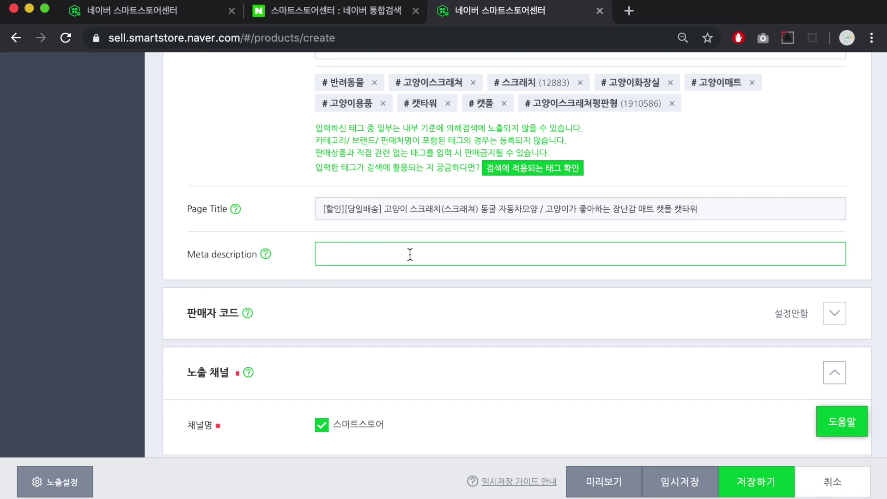
# Set the Meta description to "[엔터콘샵] 고양이 스크래쳐 스크래치 동굴 자동차모양 고양이장난감 고양이매트 고양이선물 고양이용품 고양이사료 고양이화장실"
pyautogui.write('[엔터콘삽] 고양이 스크래쳐 스크래치 동굴 자동차모양 고양이장난감 고양이매트 고양이선물 고양이용품 고양이사료 고양이화장실')
pyautogui.click(188, 213)
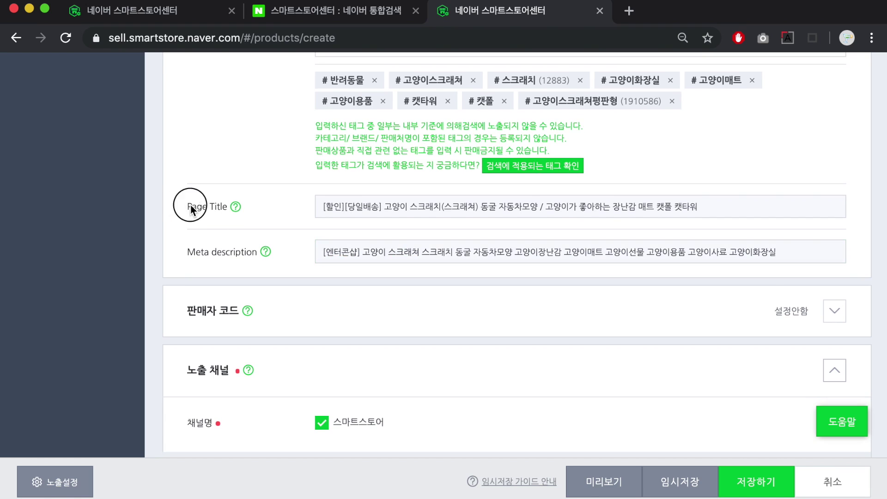
pyautogui.moveTo(184, 250); pyautogui.dragTo(249, 250)
pyautogui.moveTo(322, 207); pyautogui.dragTo(618, 229)
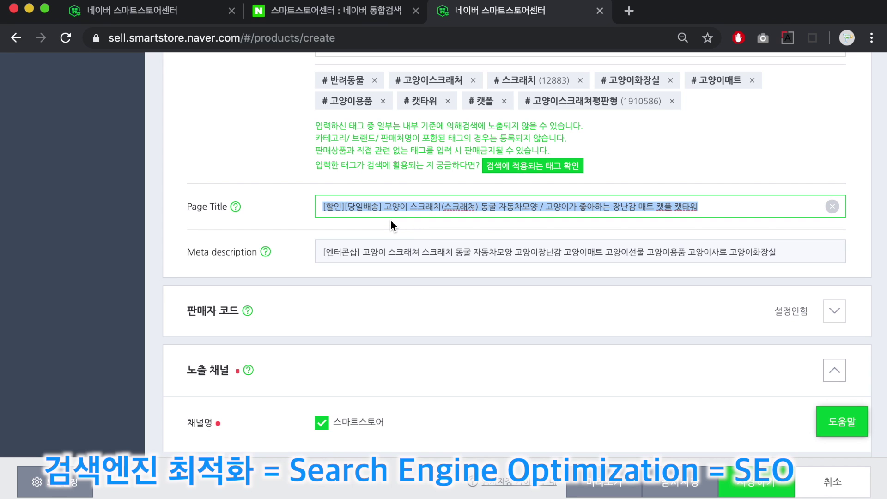
# Review the exposure channel settings (노출 채널), run the search quality check (검색품질 체크) on the product information and close its report
pyautogui.scroll(-6, 391, 220)
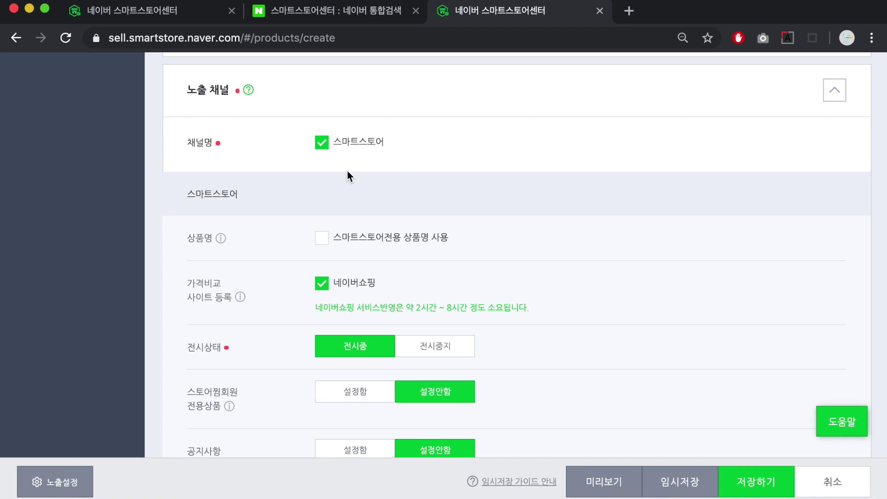
pyautogui.scroll(-1, 348, 171)
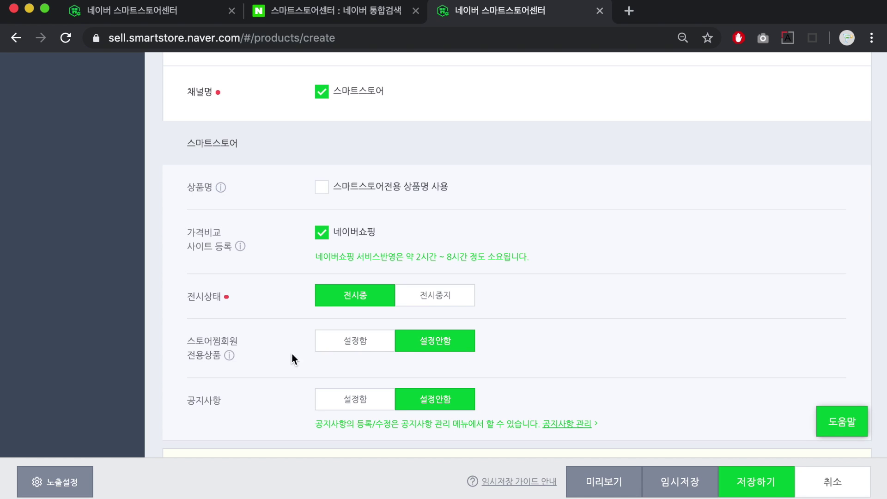
pyautogui.scroll(-1, 437, 349)
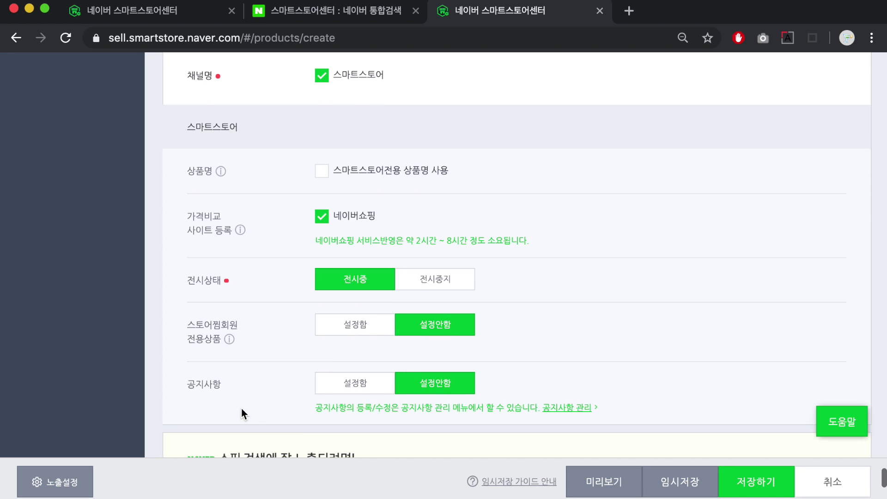
pyautogui.scroll(-3, 430, 399)
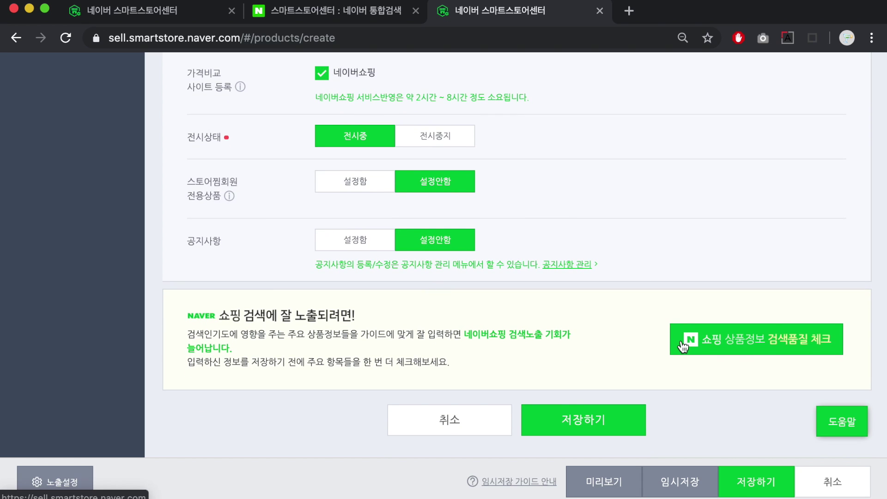
pyautogui.click(796, 348)
pyautogui.moveTo(239, 207); pyautogui.dragTo(622, 363)
pyautogui.click(622, 363)
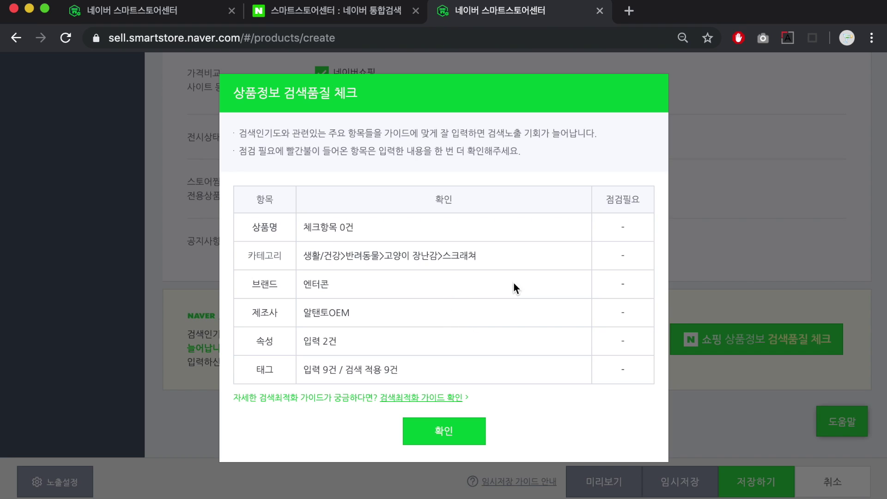
pyautogui.click(456, 430)
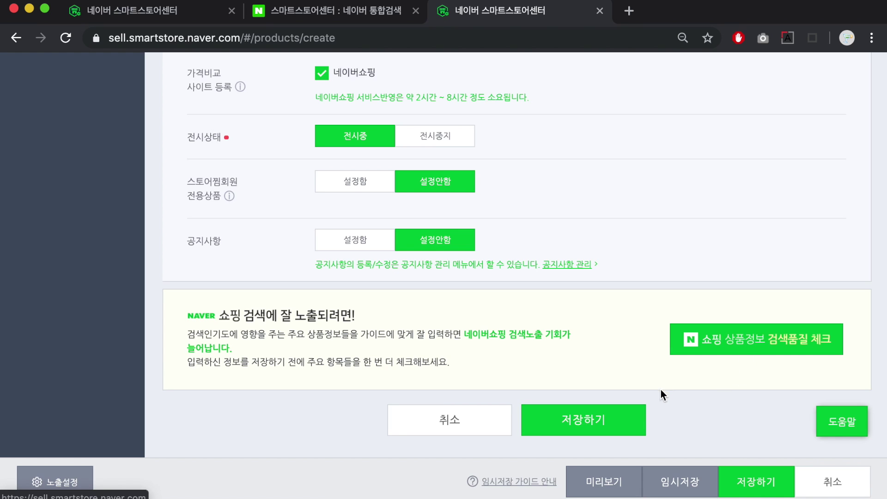
# Save the product registration and open the new product's Smart Store page (스마트스토어 상품보기)
pyautogui.click(624, 419)
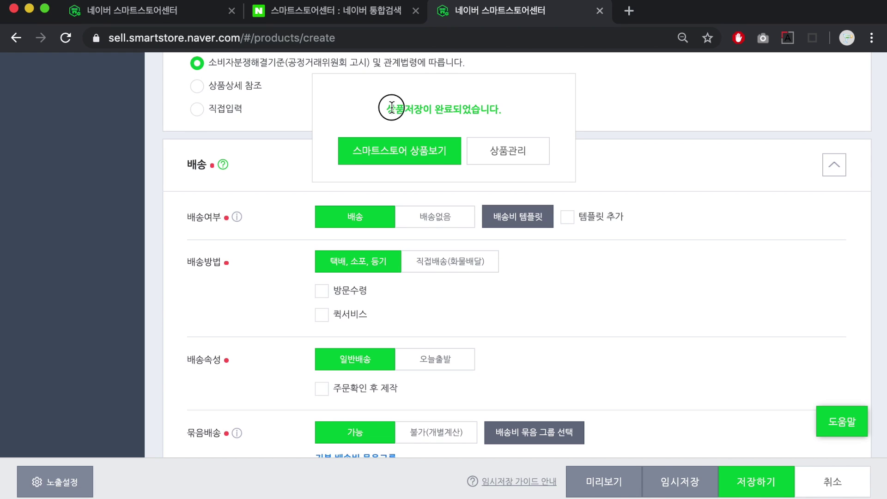
pyautogui.moveTo(389, 107); pyautogui.dragTo(537, 106)
pyautogui.click(537, 106)
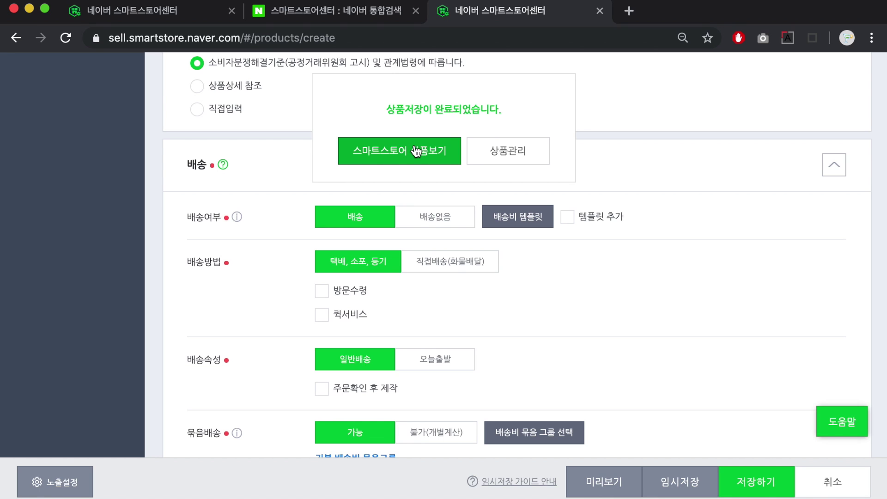
pyautogui.click(416, 150)
# Check the price, delivery fee (배송비) and delivery payment choices (배송비결제) on the product page
pyautogui.moveTo(484, 143); pyautogui.dragTo(751, 166)
pyautogui.click(628, 160)
pyautogui.scroll(-5, 751, 167)
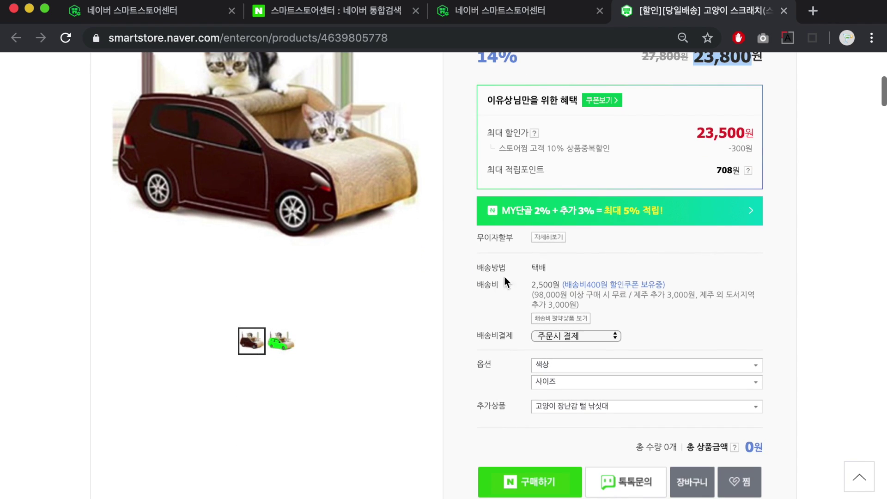
pyautogui.moveTo(531, 284); pyautogui.dragTo(554, 286)
pyautogui.scroll(-2, 556, 293)
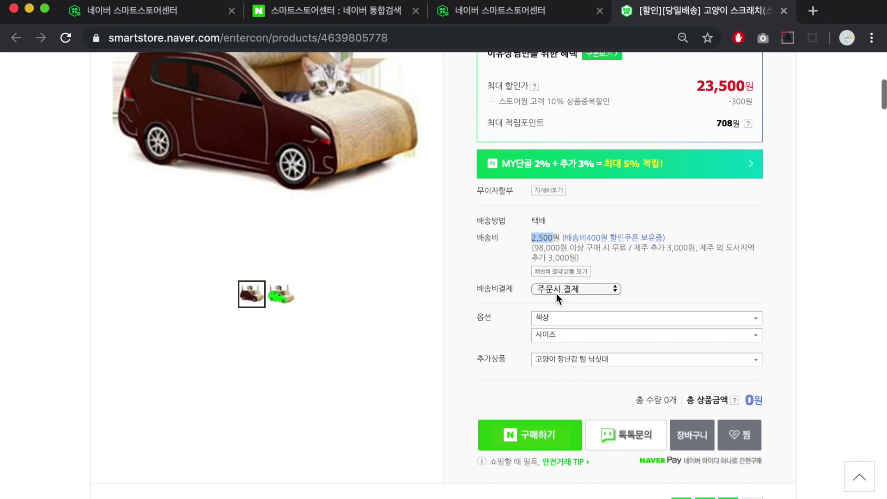
pyautogui.click(556, 293)
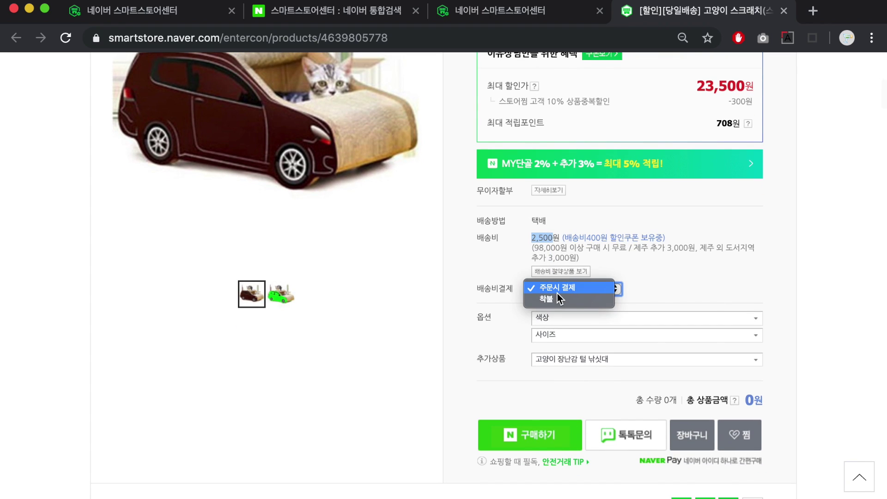
pyautogui.click(658, 286)
pyautogui.scroll(-2, 608, 289)
# Try out the colour (색상) and size (사이즈) option lists on the product page
pyautogui.click(603, 279)
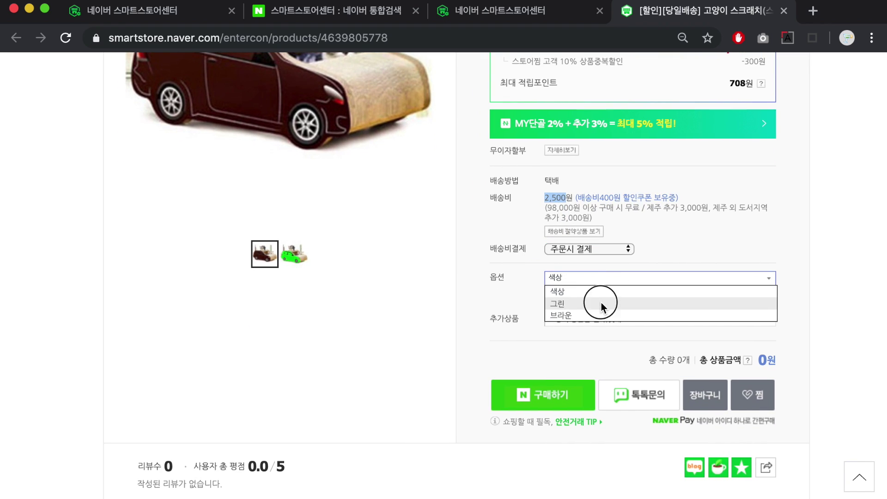
pyautogui.click(601, 305)
pyautogui.click(604, 294)
pyautogui.click(595, 333)
pyautogui.click(606, 283)
pyautogui.click(609, 287)
pyautogui.scroll(-1, 608, 288)
pyautogui.click(544, 289)
pyautogui.click(572, 327)
# Examine the detailed description (상세정보) on the product page, from the introductory text to the product photos and dimensions
pyautogui.scroll(-2, 501, 264)
pyautogui.scroll(-15, 499, 257)
pyautogui.scroll(-12, 499, 254)
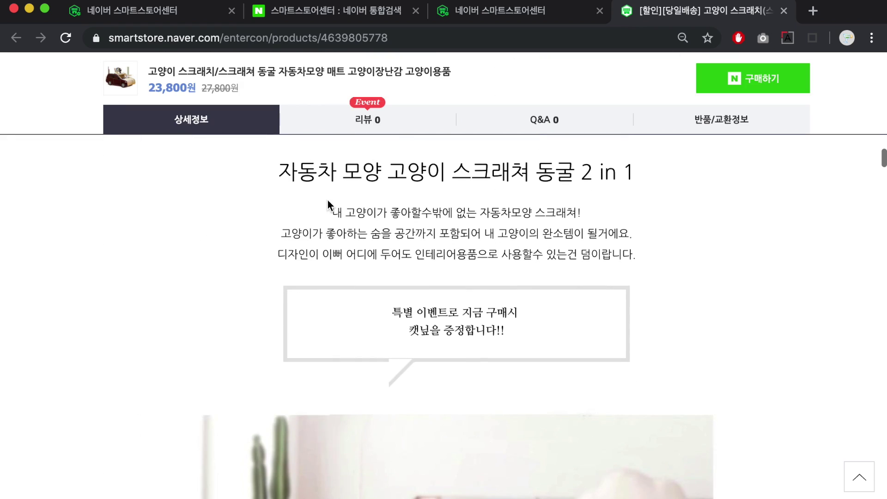
pyautogui.moveTo(277, 168); pyautogui.dragTo(607, 342)
pyautogui.click(606, 342)
pyautogui.scroll(-5, 606, 342)
pyautogui.scroll(-20, 606, 342)
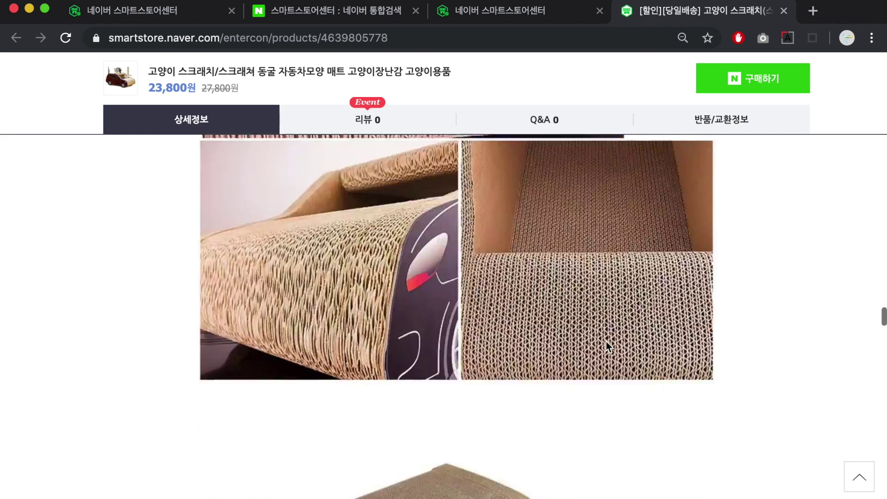
pyautogui.scroll(-20, 606, 342)
pyautogui.scroll(20, 607, 342)
pyautogui.scroll(1, 607, 342)
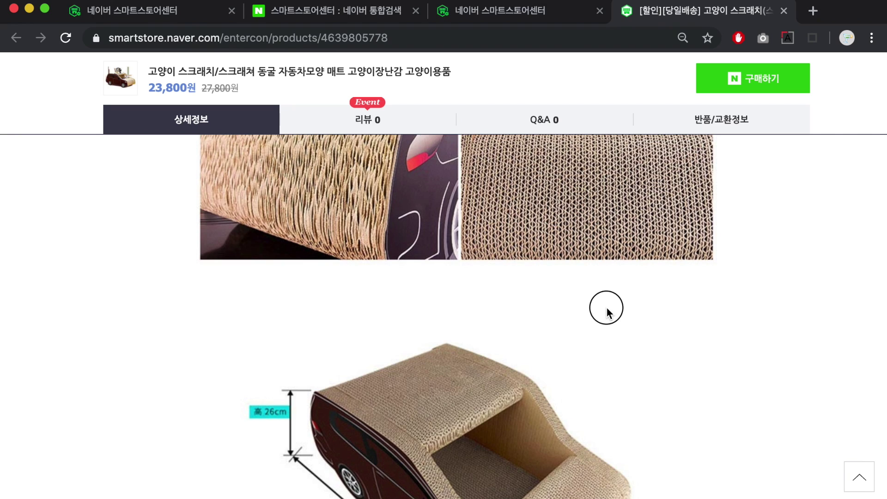
pyautogui.scroll(10, 595, 298)
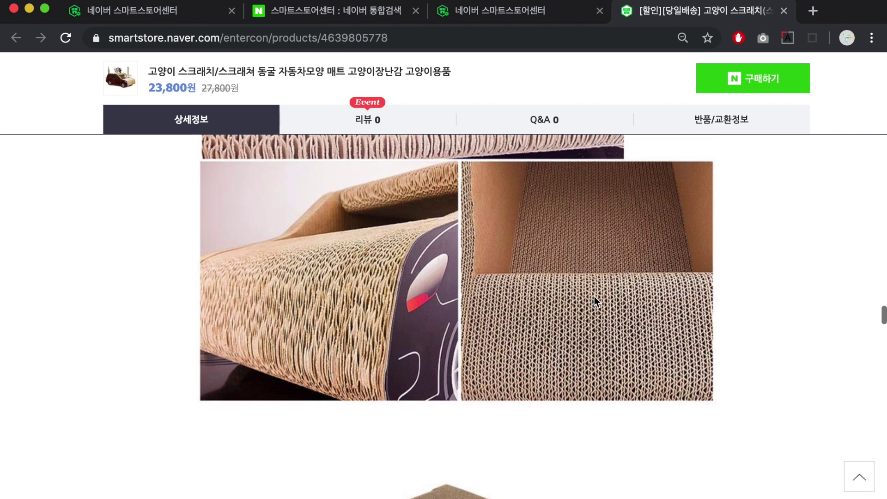
pyautogui.scroll(15, 595, 298)
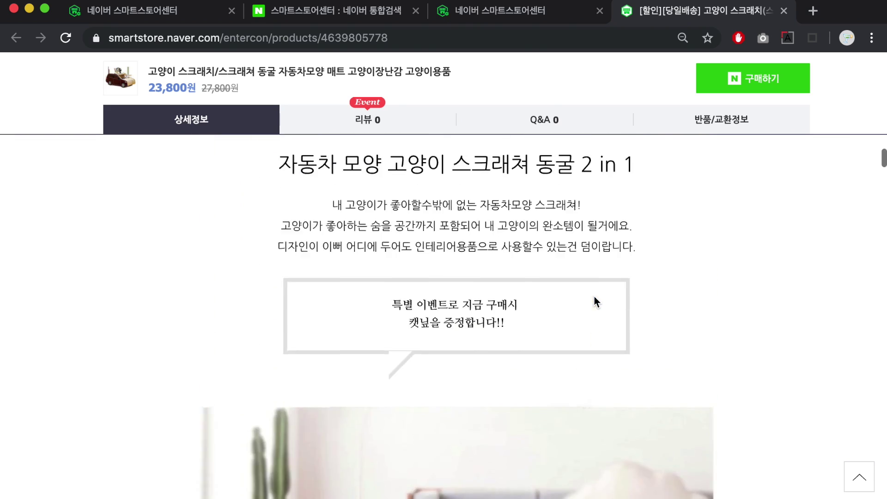